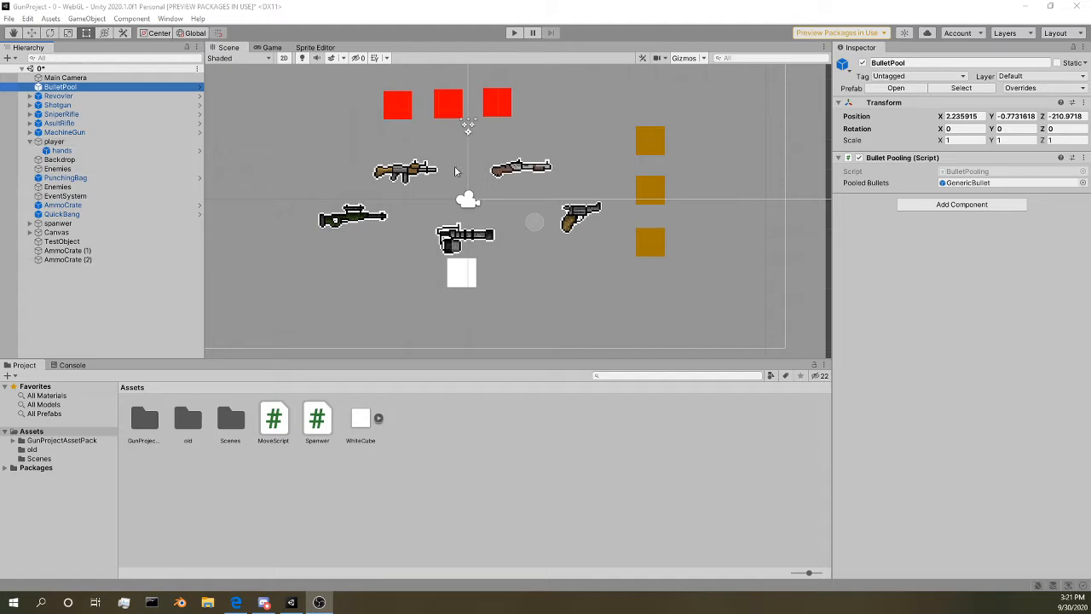
# Step: Browse the GunProjectAssetPack folder and its GunStuffs subfolder, and select the BulletPool prefab to view its properties
pyautogui.scroll(2, 466, 195)
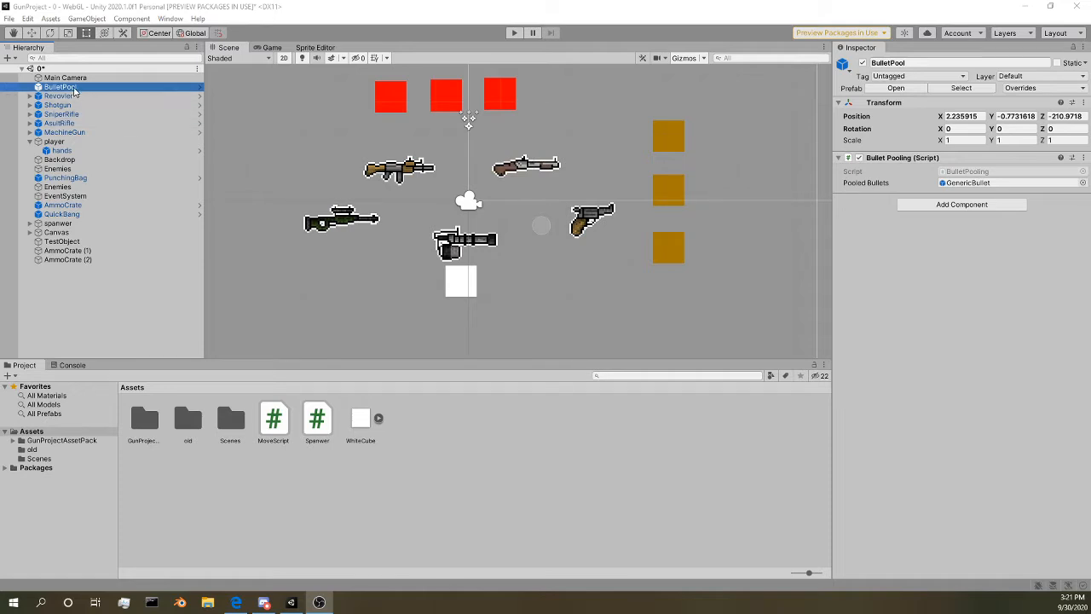
pyautogui.doubleClick(152, 425)
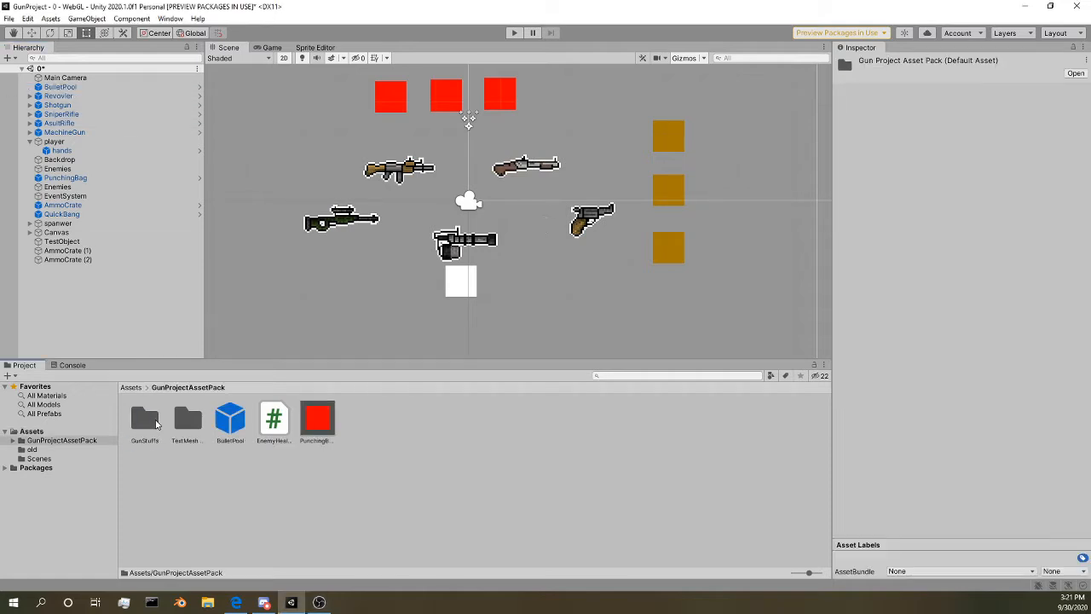
pyautogui.click(157, 422)
pyautogui.doubleClick(145, 420)
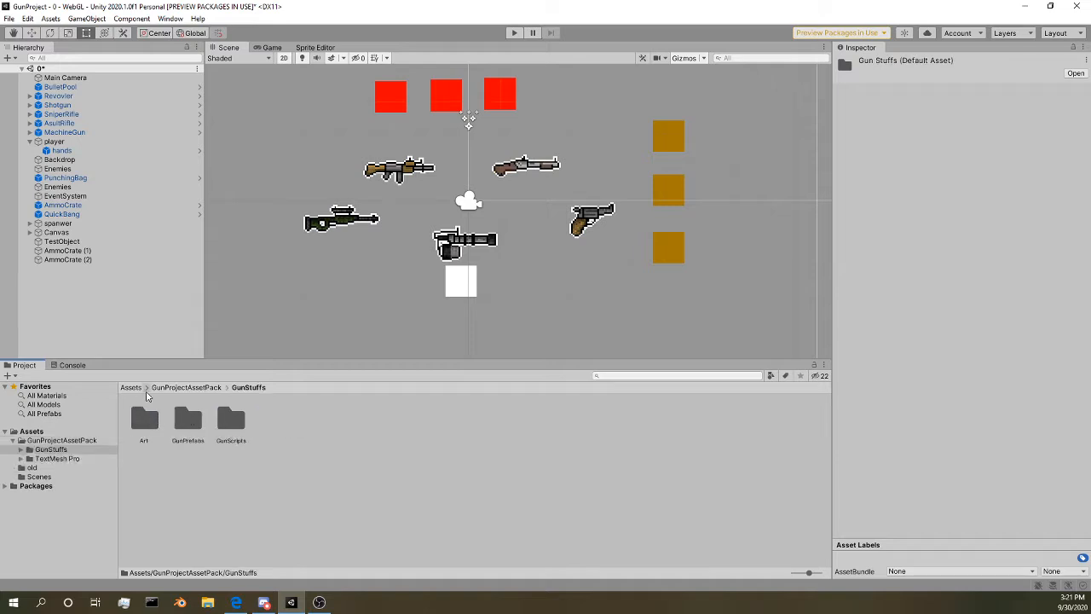
pyautogui.click(178, 388)
pyautogui.click(234, 420)
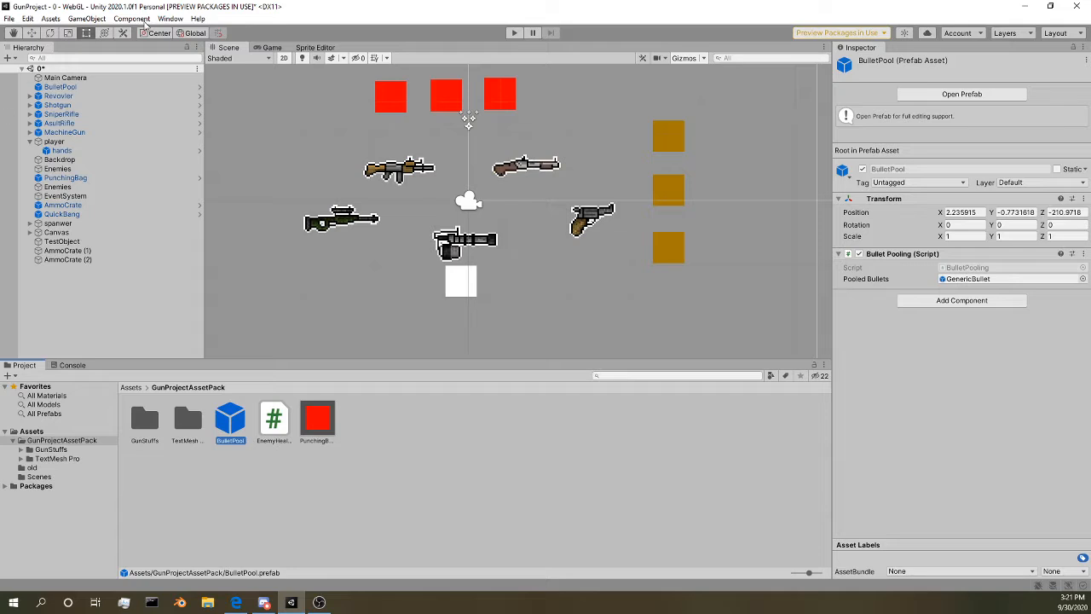
pyautogui.moveTo(371, 241); pyautogui.dragTo(441, 204, button='middle')
pyautogui.scroll(4, 441, 204)
pyautogui.moveTo(572, 120); pyautogui.dragTo(552, 89, button='middle')
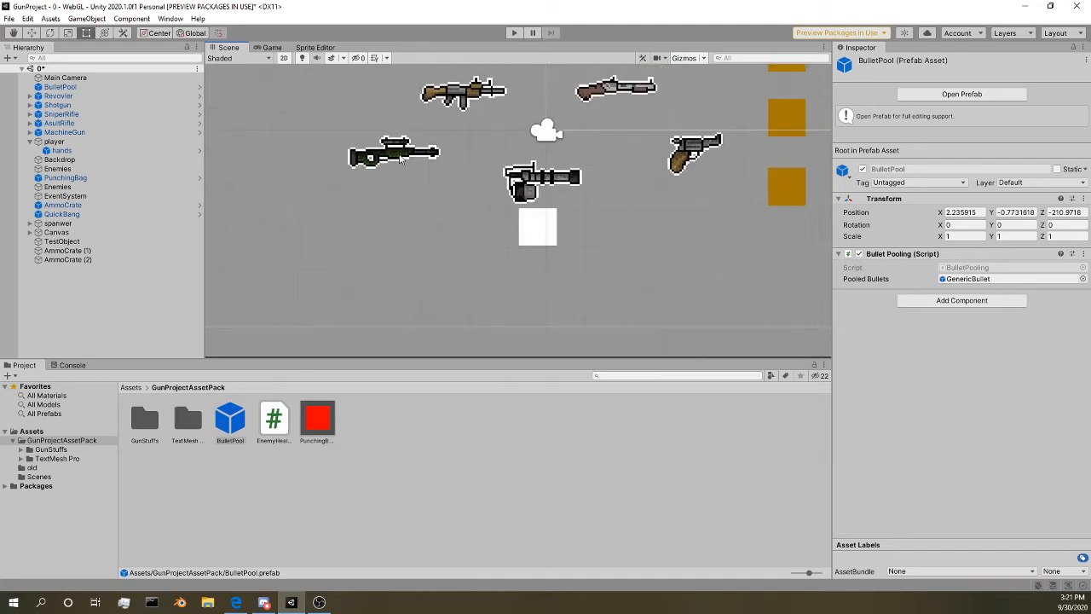
pyautogui.scroll(-2, 438, 139)
pyautogui.moveTo(438, 139); pyautogui.dragTo(369, 167, button='middle')
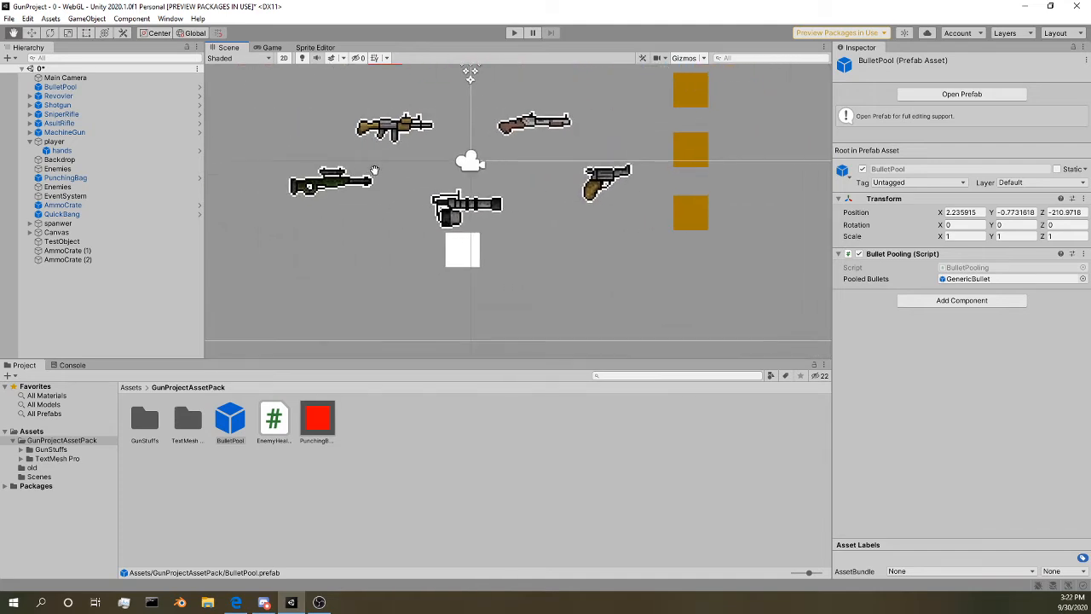
pyautogui.scroll(-2, 339, 236)
pyautogui.scroll(-1, 312, 228)
pyautogui.moveTo(333, 210); pyautogui.dragTo(353, 222, button='middle')
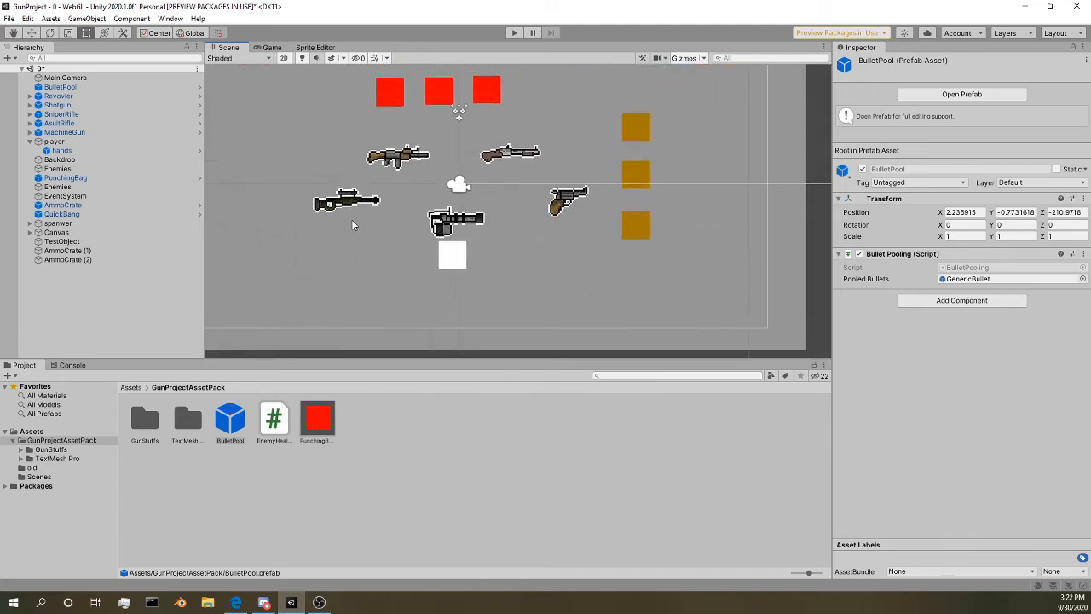
# Step: Inspect the components of the player object and its hands child in the scene
pyautogui.click(55, 141)
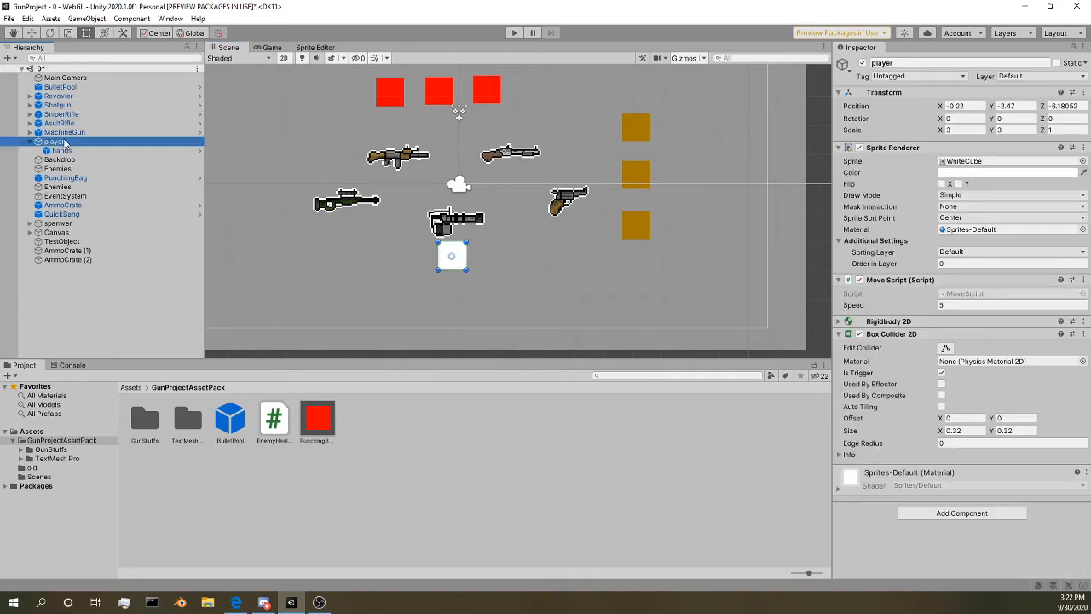
pyautogui.scroll(5, 503, 273)
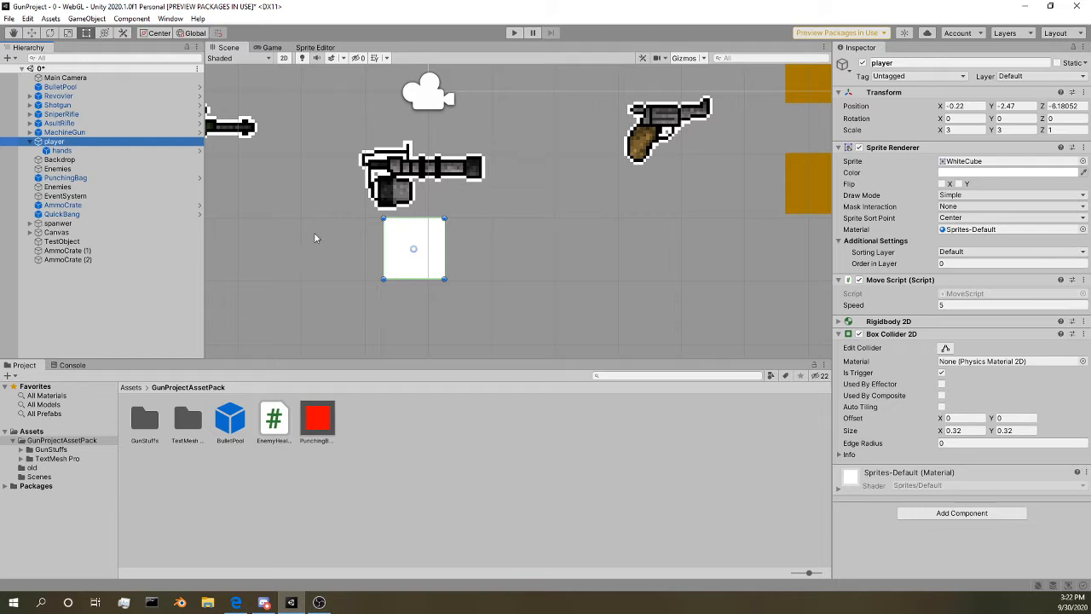
pyautogui.click(61, 150)
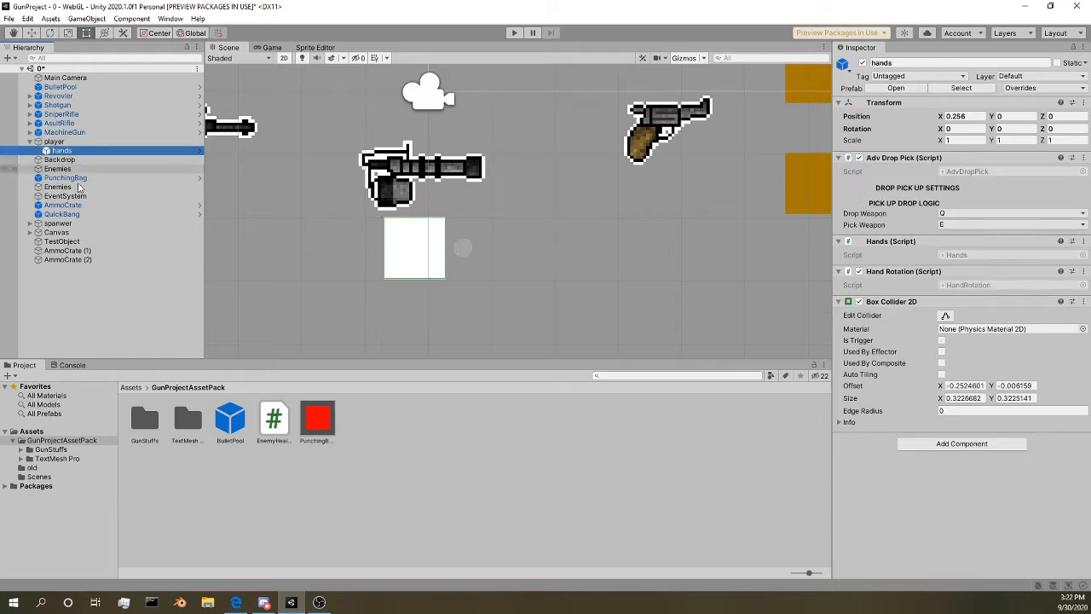
# Step: Open the GunPrefabs folder inside GunStuffs to show the prefabs it contains
pyautogui.doubleClick(149, 431)
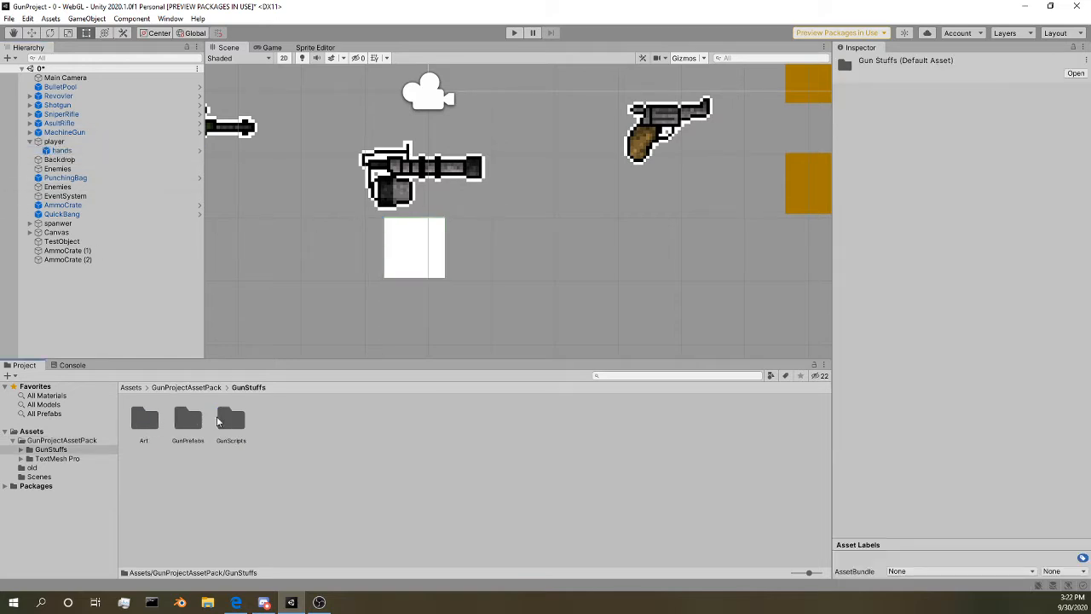
pyautogui.click(228, 421)
pyautogui.doubleClick(187, 420)
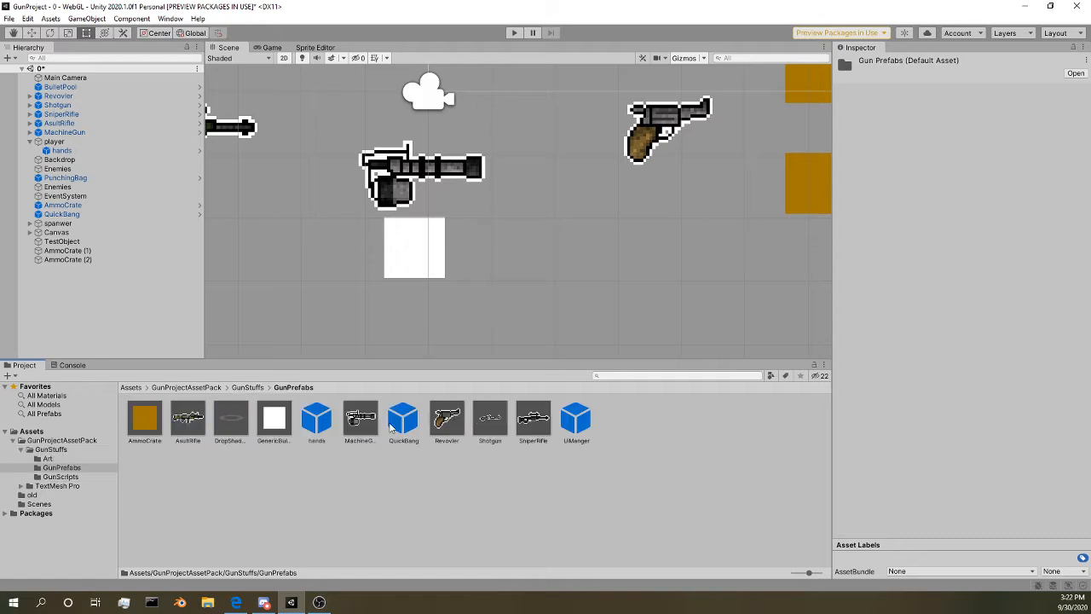
# Step: Select the player's hands object and view the key choices for its Drop Weapon setting
pyautogui.click(68, 150)
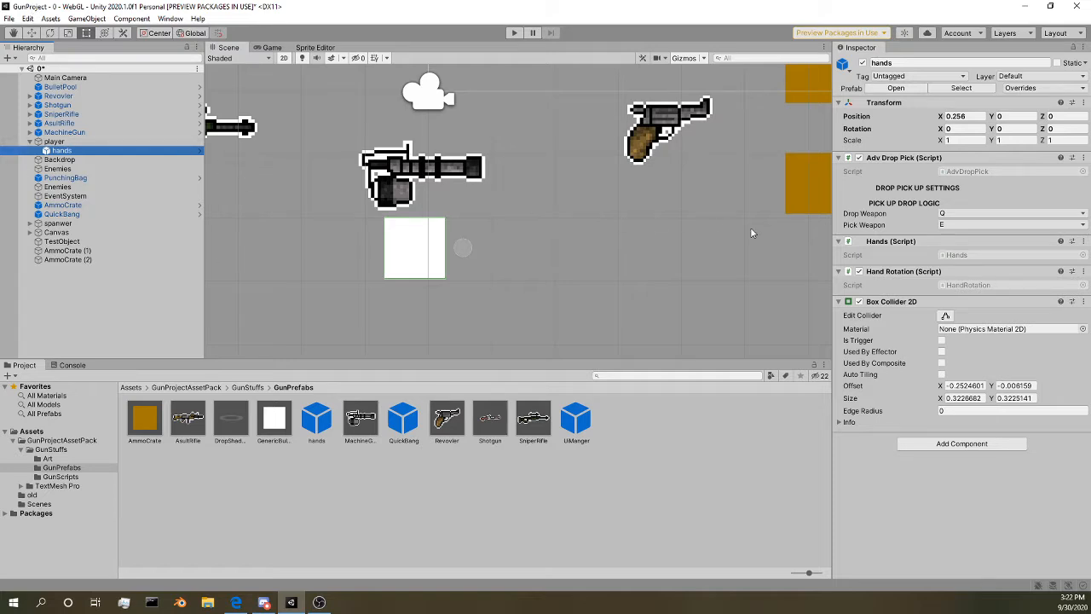
pyautogui.click(966, 215)
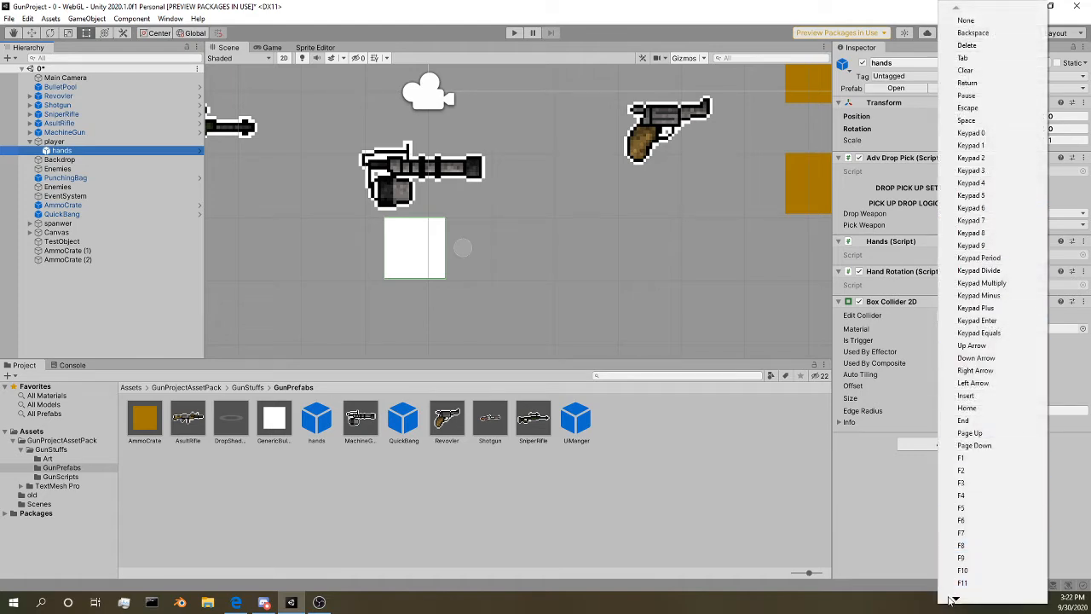
pyautogui.moveTo(956, 601)
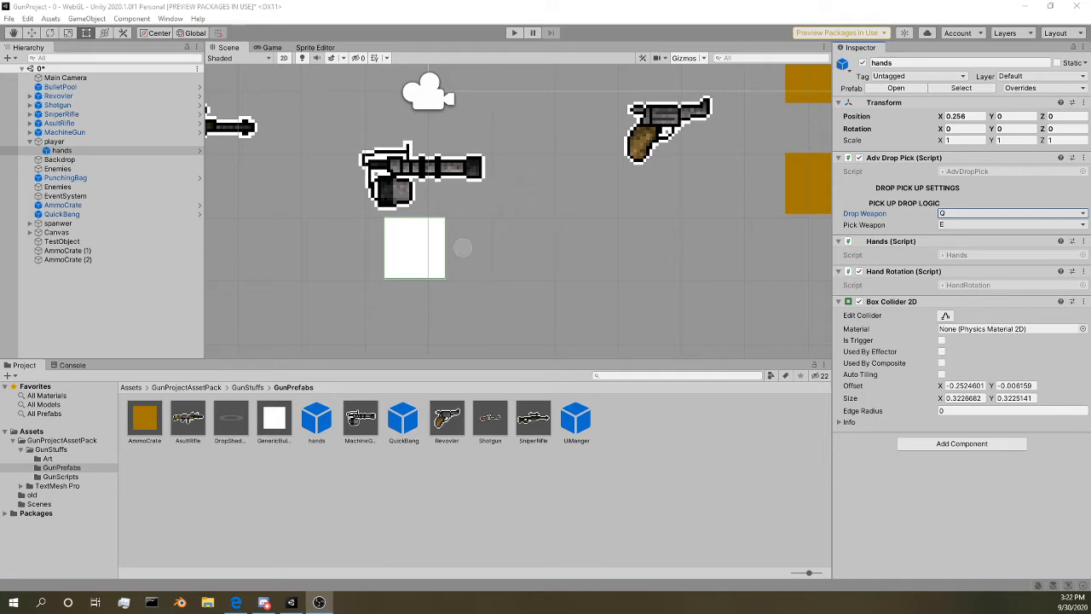
pyautogui.scroll(-3, 433, 228)
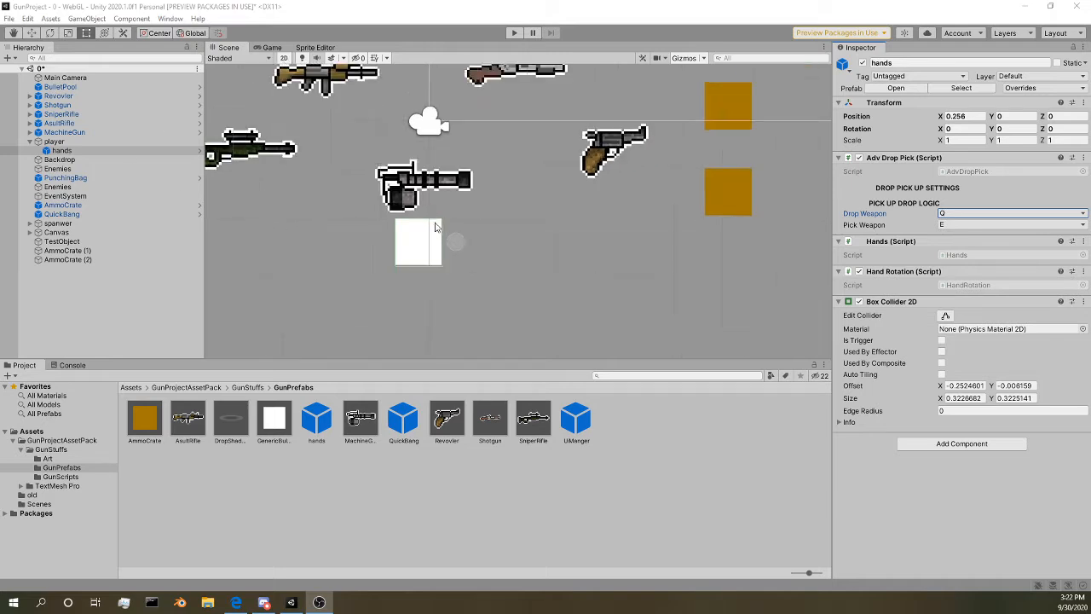
pyautogui.scroll(-1, 436, 227)
pyautogui.moveTo(216, 211); pyautogui.dragTo(263, 184, button='middle')
pyautogui.scroll(-1, 407, 176)
pyautogui.moveTo(337, 198); pyautogui.dragTo(443, 179, button='middle')
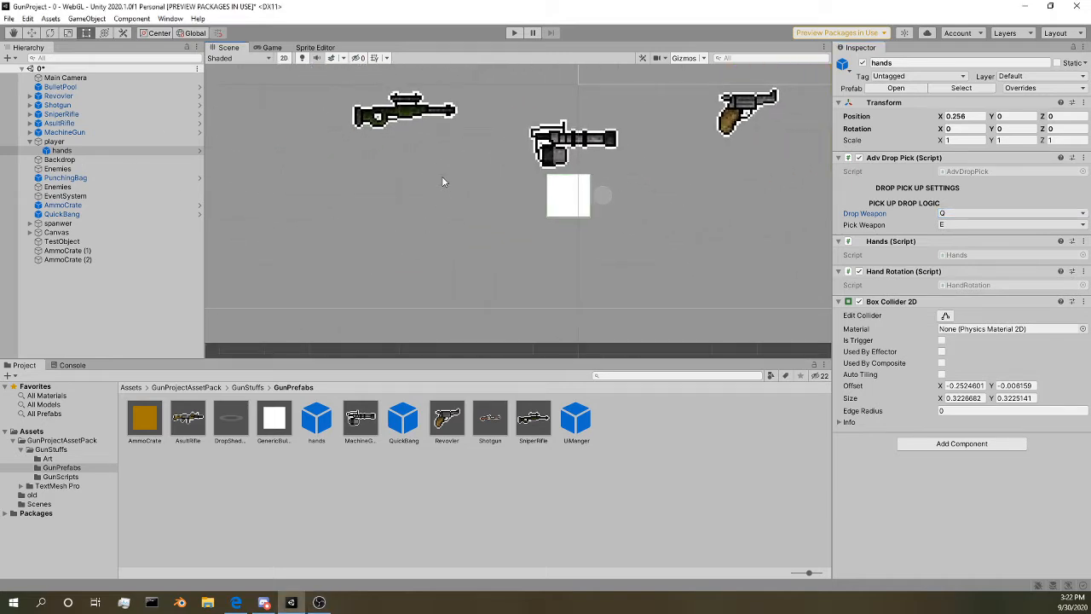
pyautogui.scroll(-1, 656, 167)
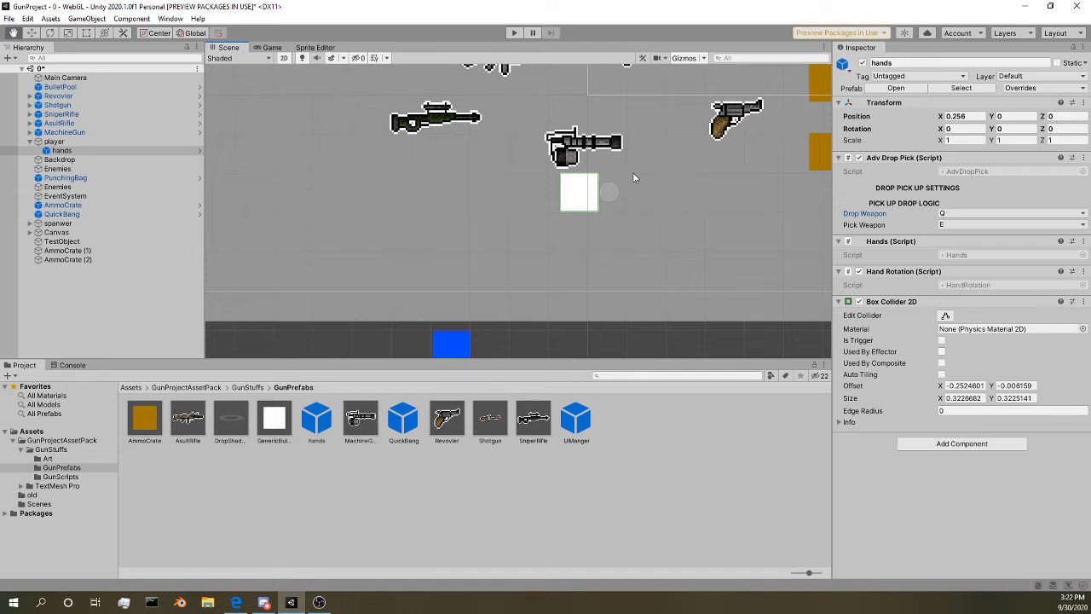
pyautogui.moveTo(633, 177); pyautogui.dragTo(516, 217, button='middle')
pyautogui.moveTo(523, 143); pyautogui.dragTo(423, 250, button='middle')
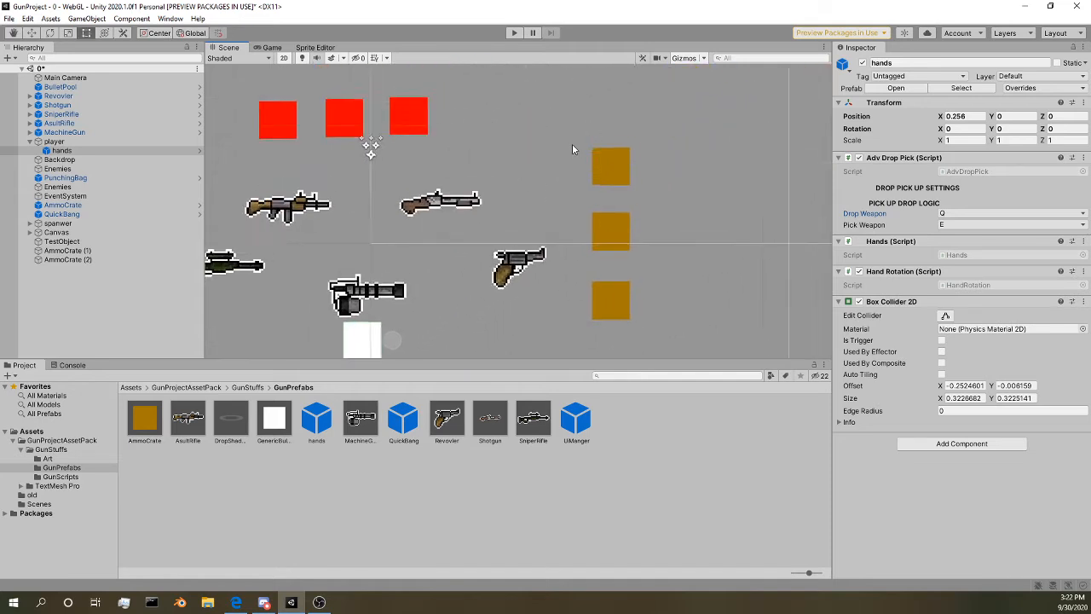
pyautogui.moveTo(572, 149); pyautogui.dragTo(500, 226, button='middle')
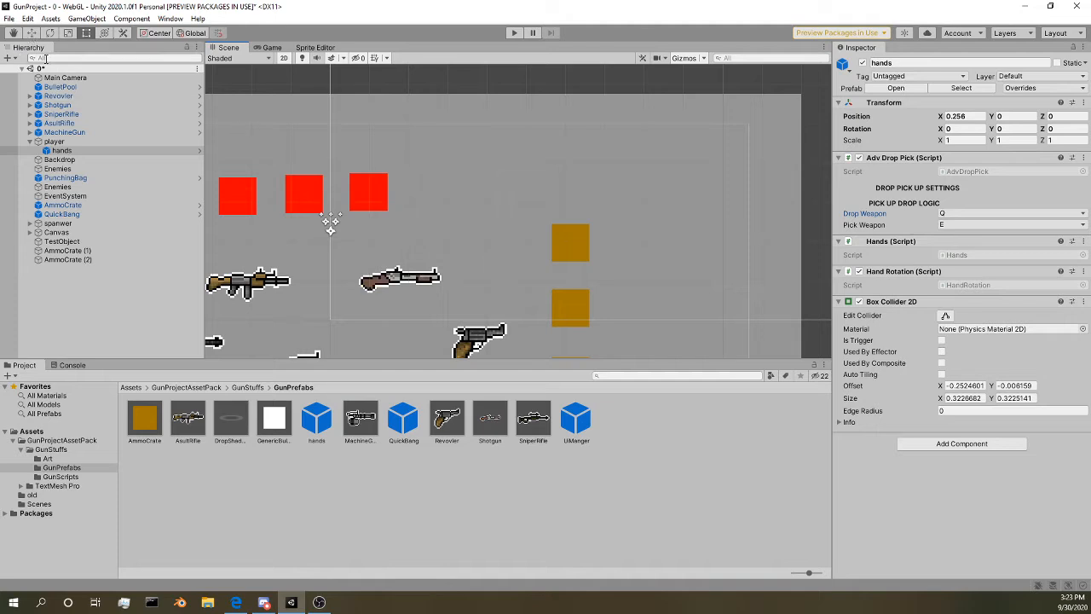
pyautogui.moveTo(361, 169); pyautogui.dragTo(502, 59, button='middle')
pyautogui.moveTo(541, 139); pyautogui.dragTo(545, 74, button='middle')
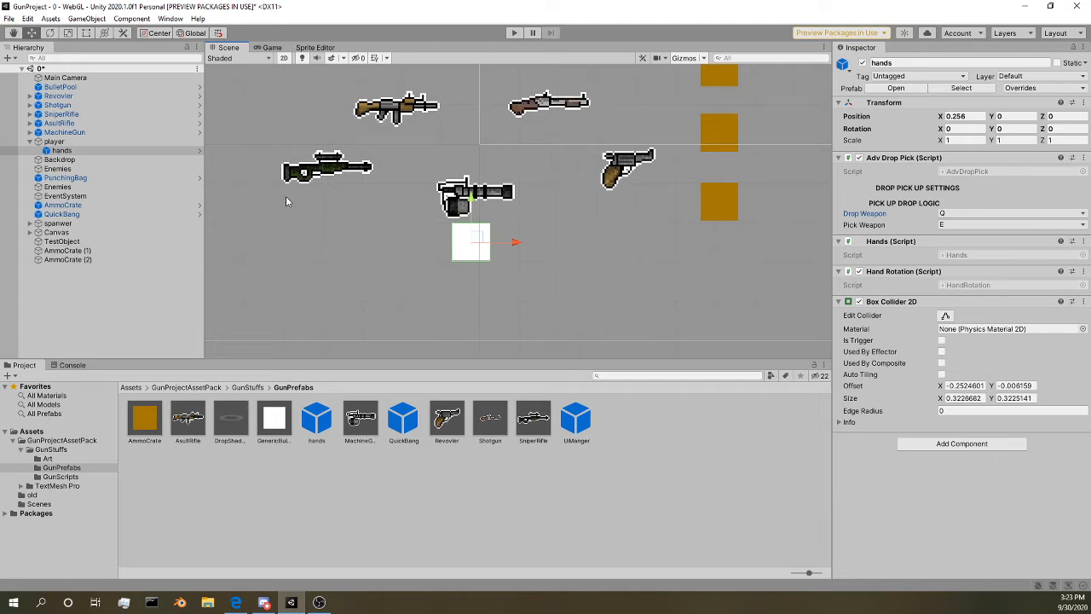
pyautogui.moveTo(542, 255); pyautogui.dragTo(506, 292, button='middle')
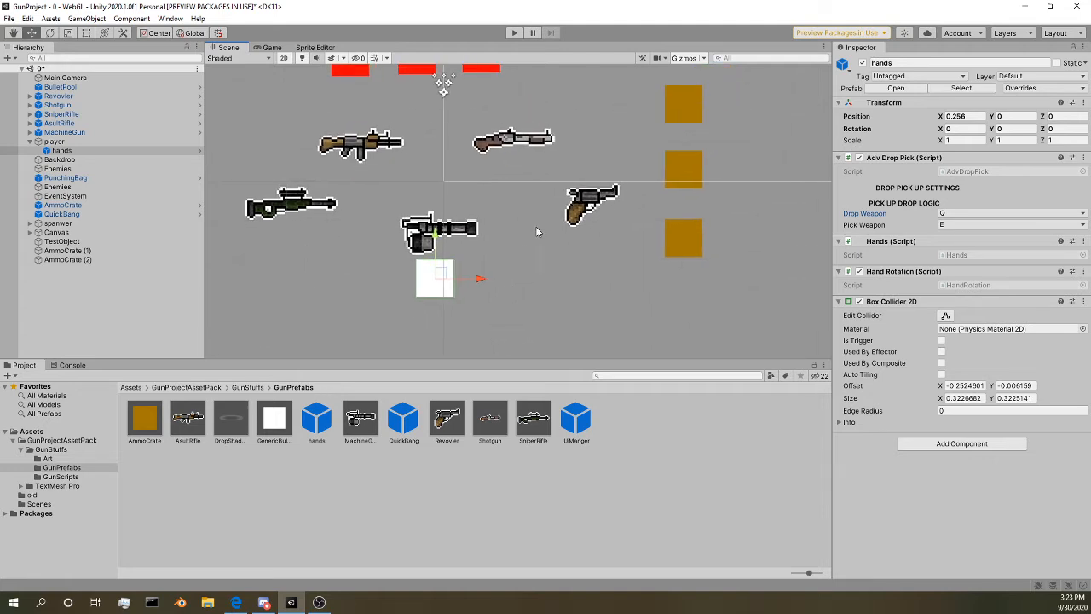
# Step: Select the UiManger prefab in GunPrefabs and locate the ammo counter and reload bar on the scene's canvas
pyautogui.click(576, 420)
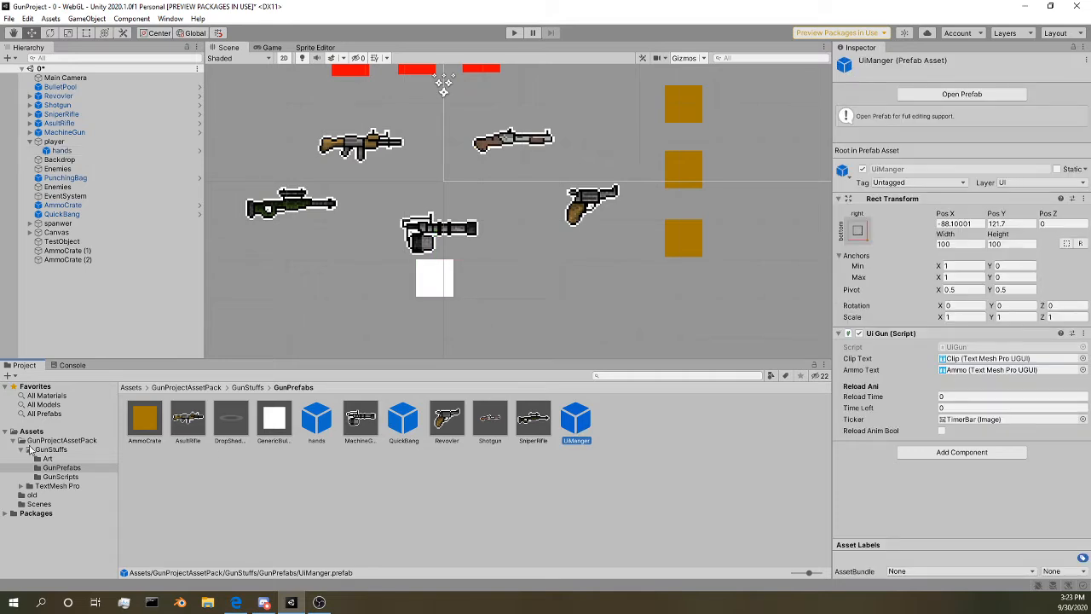
pyautogui.scroll(-6, 624, 352)
pyautogui.moveTo(713, 250); pyautogui.dragTo(568, 309, button='middle')
pyautogui.scroll(-3, 448, 269)
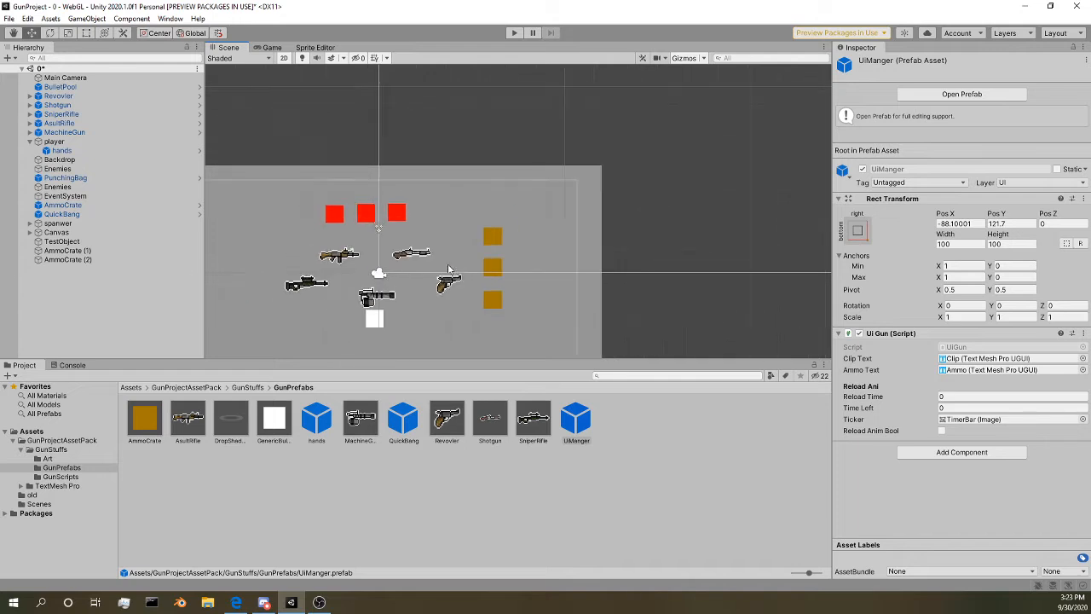
pyautogui.scroll(-8, 448, 269)
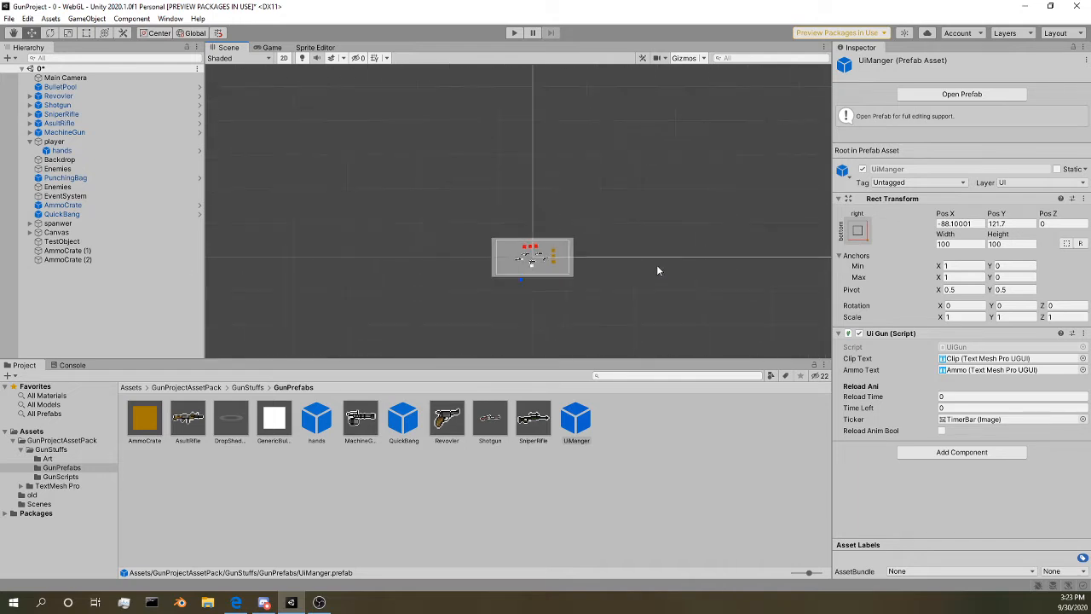
pyautogui.scroll(-8, 657, 270)
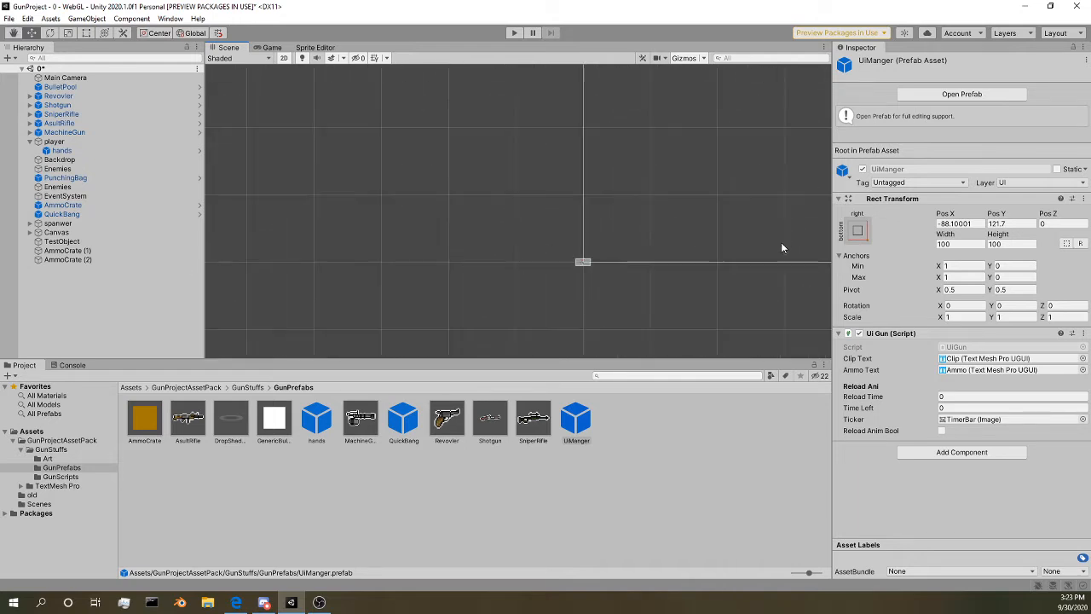
pyautogui.scroll(6, 287, 219)
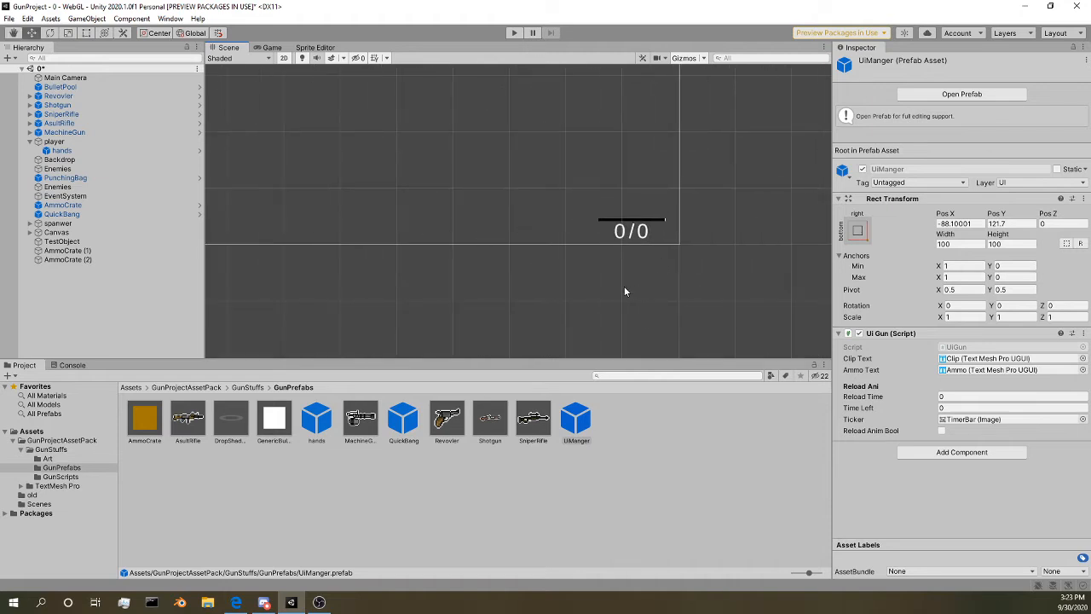
pyautogui.moveTo(568, 158); pyautogui.dragTo(621, 256, button='middle')
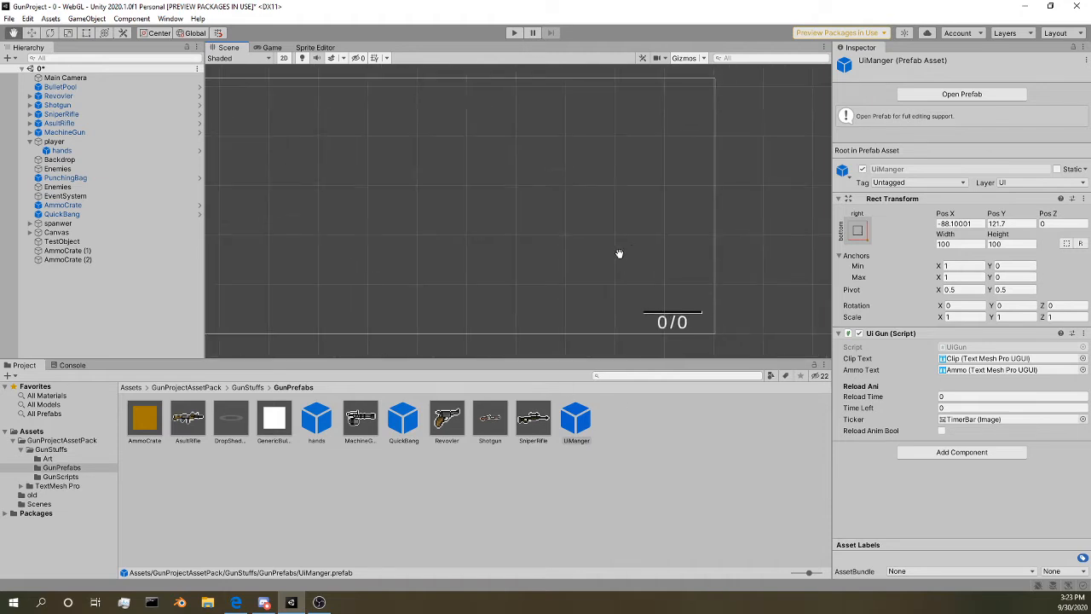
pyautogui.scroll(8, 630, 248)
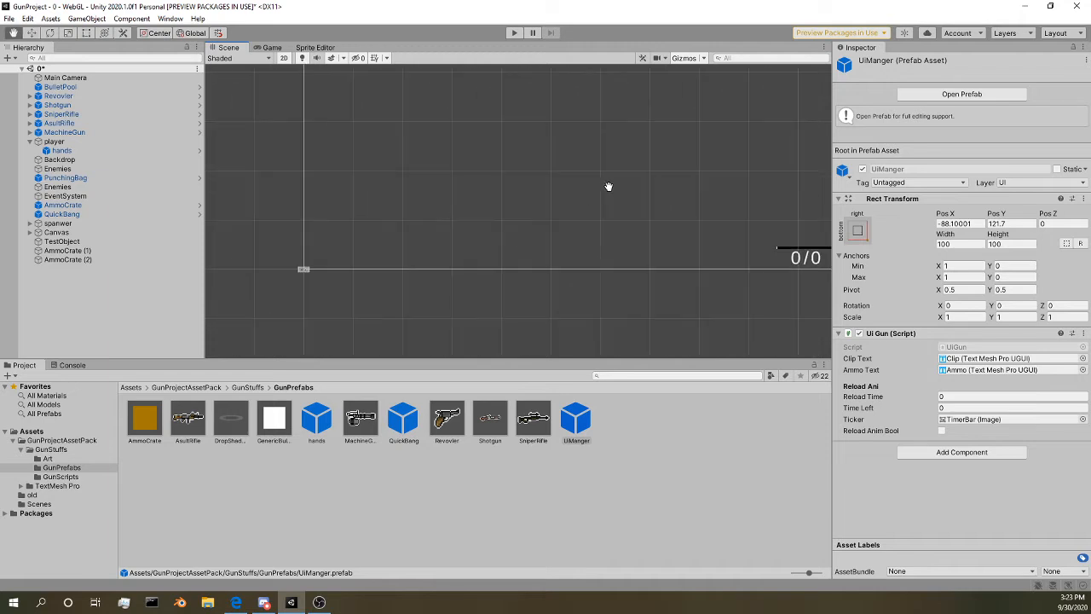
# Step: Reselect the UiManger prefab and examine where the ammo display sits on the canvas relative to the game area
pyautogui.click(587, 422)
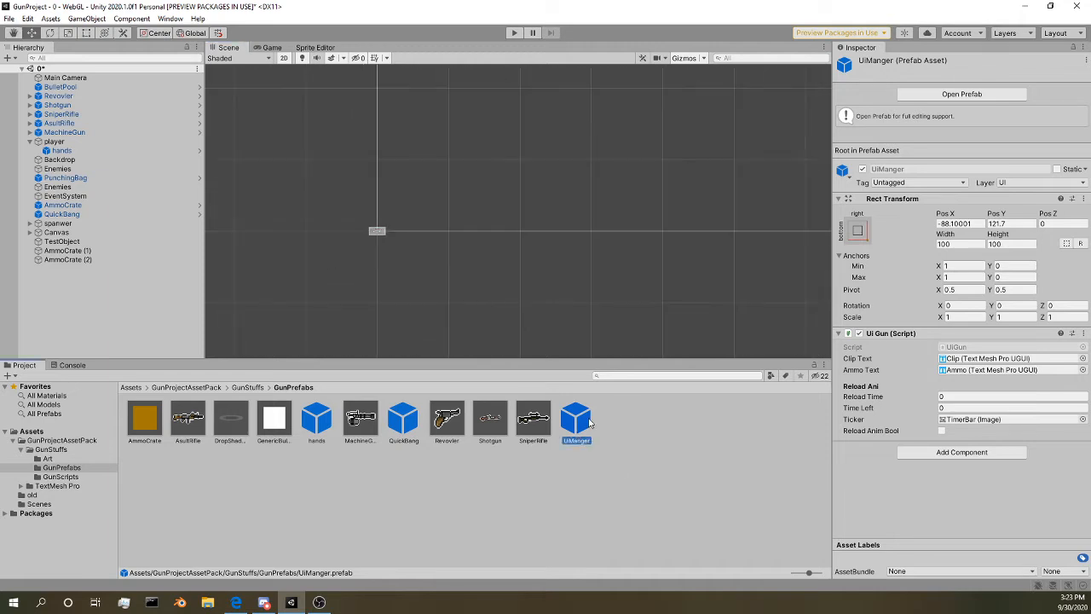
pyautogui.moveTo(712, 249); pyautogui.dragTo(260, 262, button='middle')
pyautogui.moveTo(574, 199); pyautogui.dragTo(801, 222, button='middle')
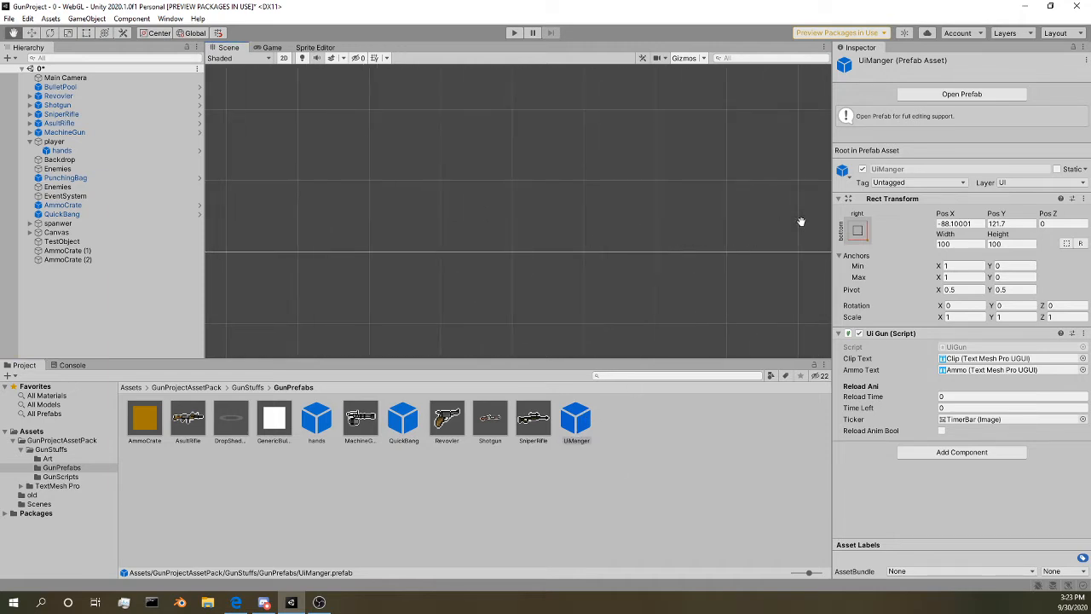
pyautogui.moveTo(354, 295); pyautogui.dragTo(65, 294, button='middle')
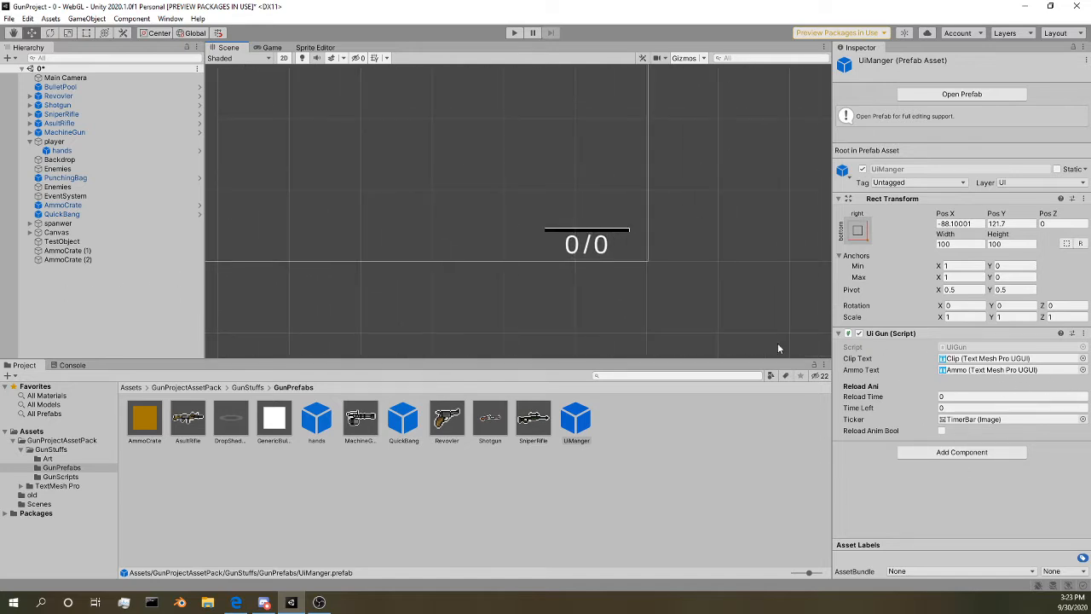
pyautogui.moveTo(524, 283)
pyautogui.mouseDown(button='middle')
pyautogui.moveTo(701, 258)
pyautogui.moveTo(812, 211)
pyautogui.mouseUp(button='middle')
pyautogui.moveTo(452, 222)
pyautogui.mouseDown(button='middle')
pyautogui.moveTo(560, 263)
pyautogui.moveTo(718, 264)
pyautogui.mouseUp(button='middle')
# Step: Bring the guns, player and ammo crates back into close view in the scene
pyautogui.scroll(10, 607, 264)
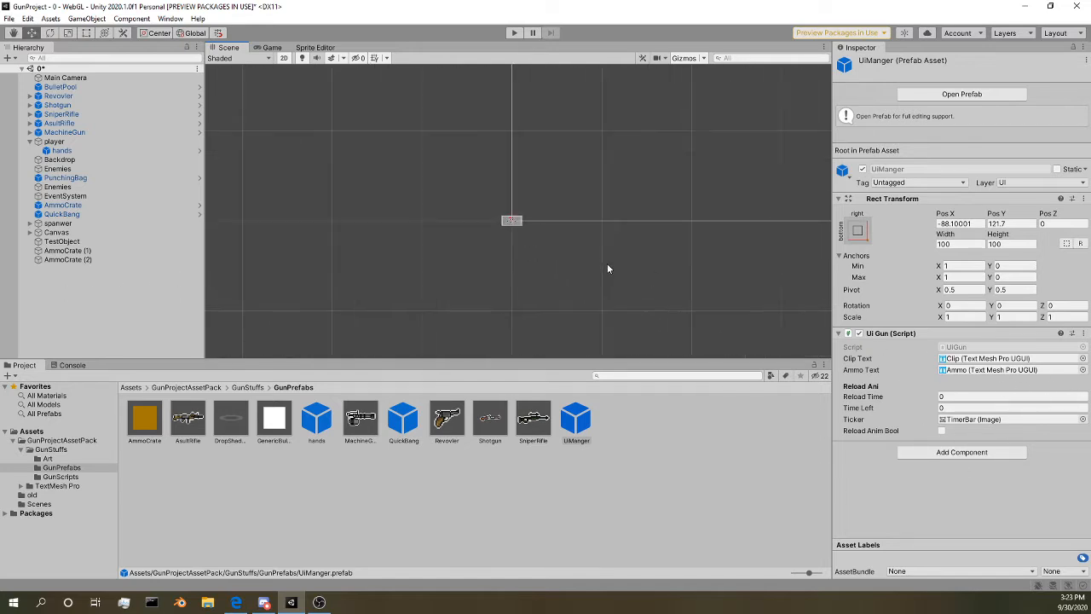
pyautogui.scroll(8, 452, 235)
pyautogui.scroll(6, 485, 126)
pyautogui.scroll(10, 484, 130)
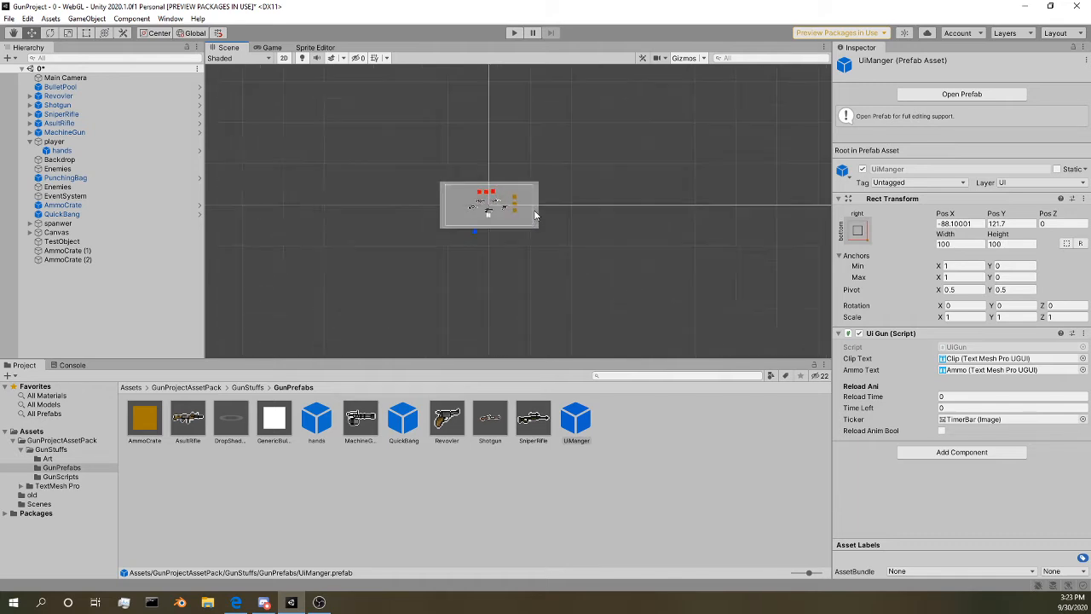
pyautogui.scroll(8, 512, 170)
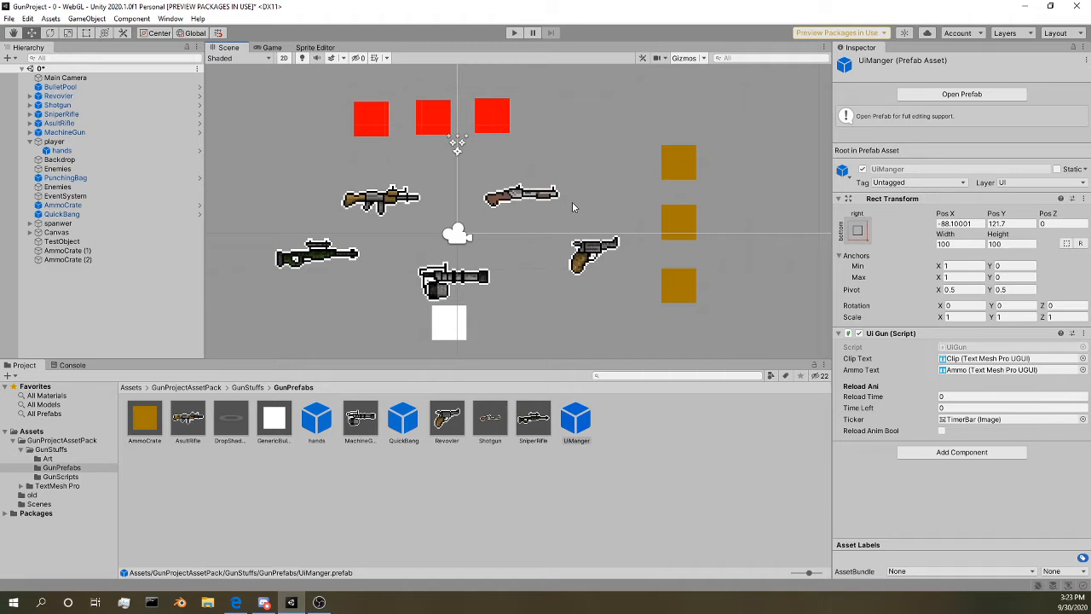
# Step: Select the lowest ammo crate in the scene to view its collider and Ammo Drop settings
pyautogui.moveTo(480, 242); pyautogui.dragTo(442, 250, button='middle')
pyautogui.click(611, 286)
pyautogui.click(637, 288)
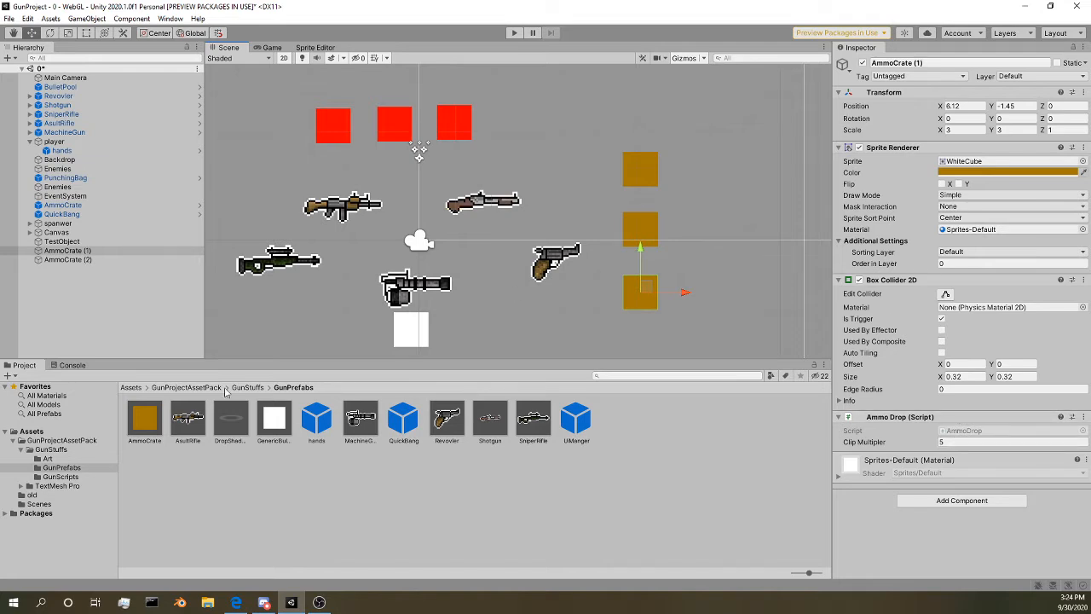
# Step: Open the GunProjectAssetPack folder and set the layer of the rightmost red enemy in the scene to Default
pyautogui.click(174, 388)
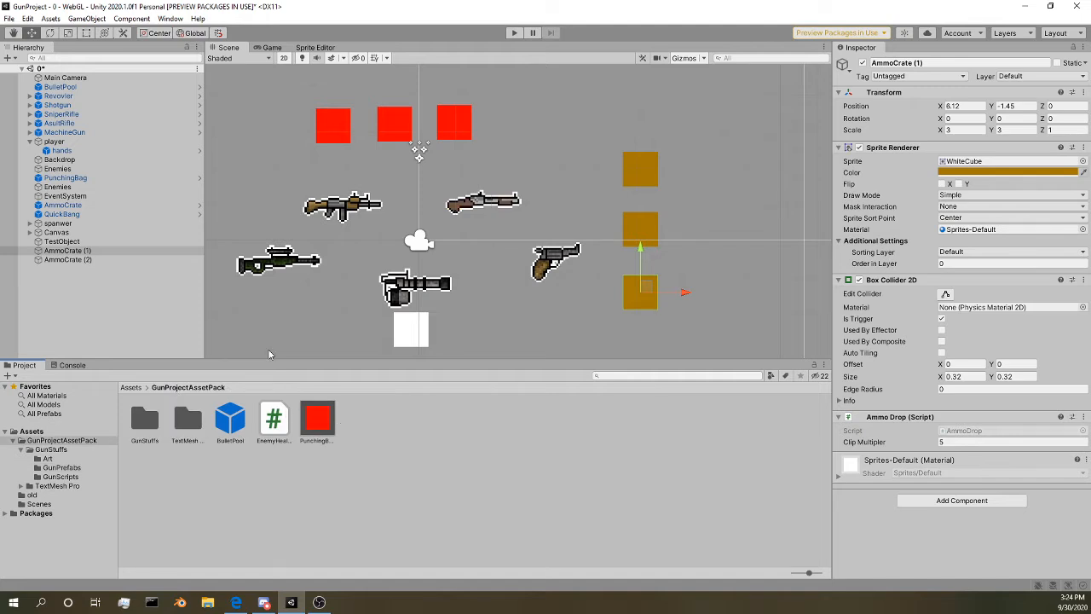
pyautogui.moveTo(416, 170); pyautogui.dragTo(417, 200, button='middle')
pyautogui.scroll(2, 450, 164)
pyautogui.moveTo(450, 165); pyautogui.dragTo(483, 180, button='middle')
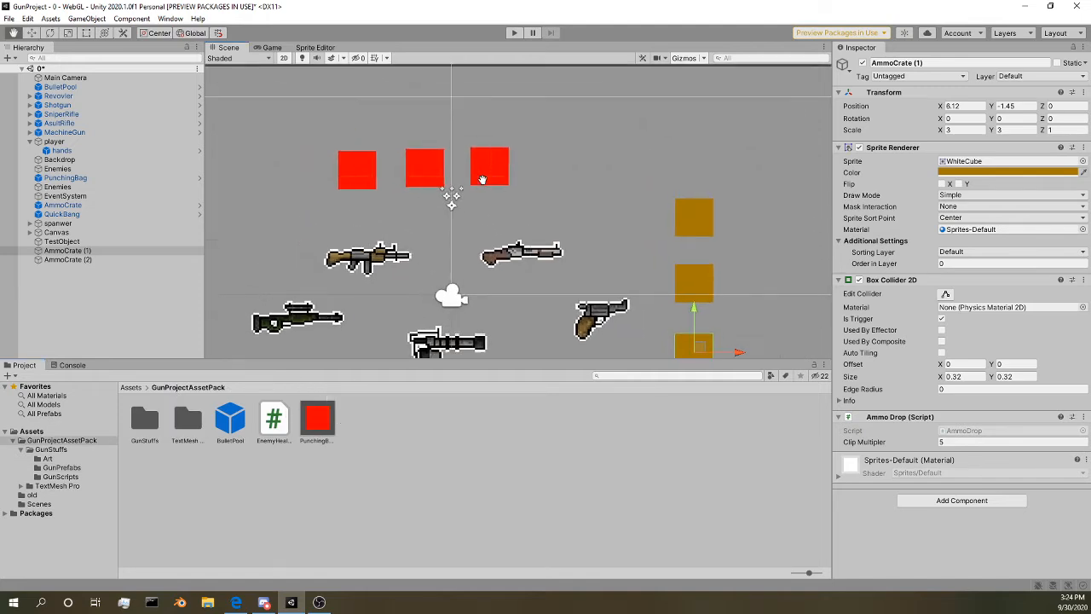
pyautogui.click(483, 180)
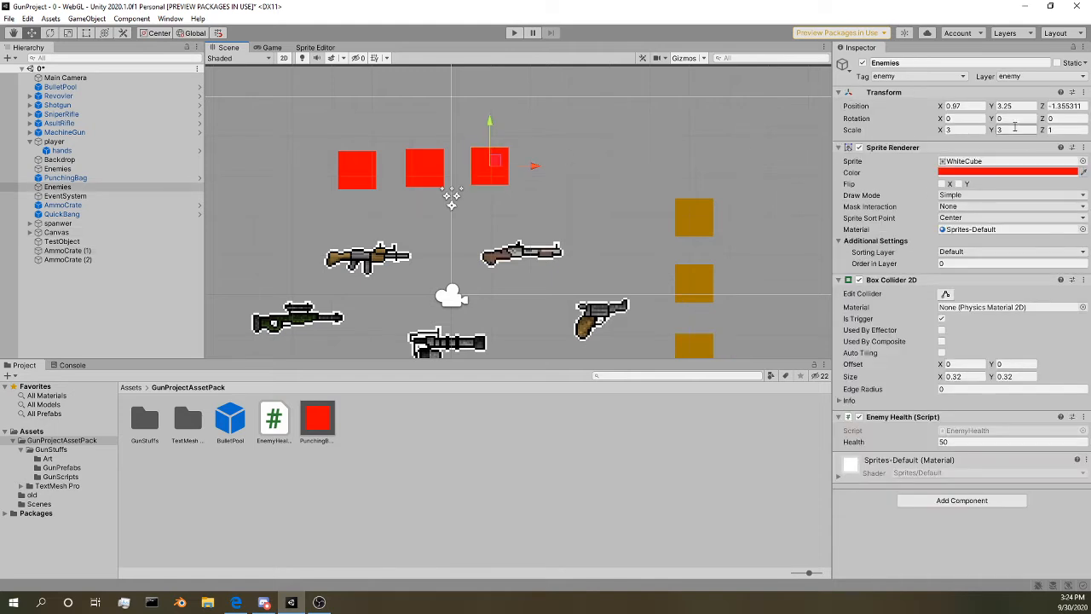
pyautogui.click(1010, 77)
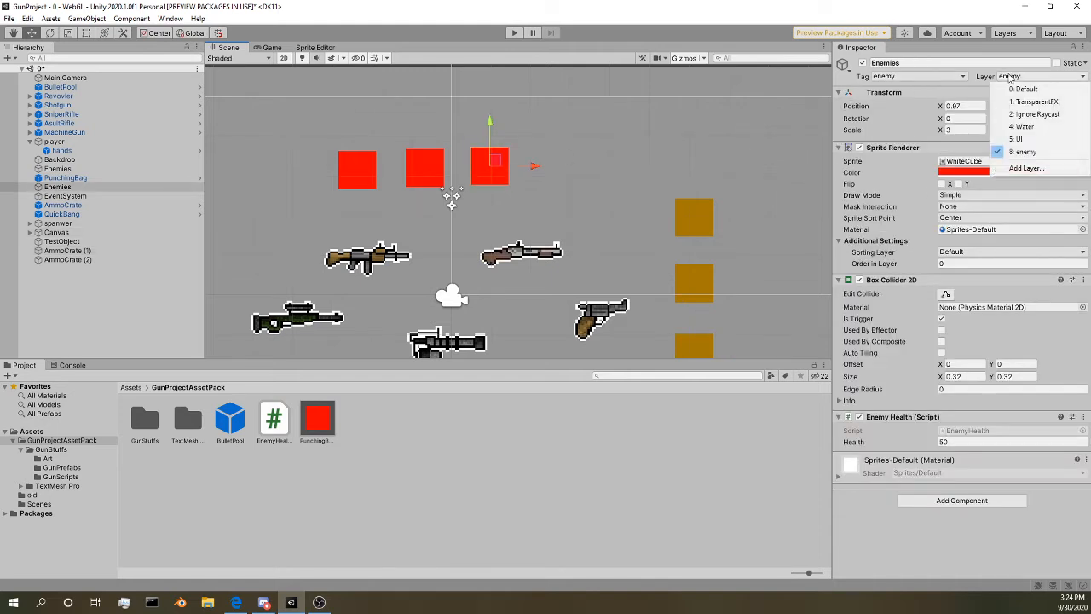
pyautogui.click(1015, 89)
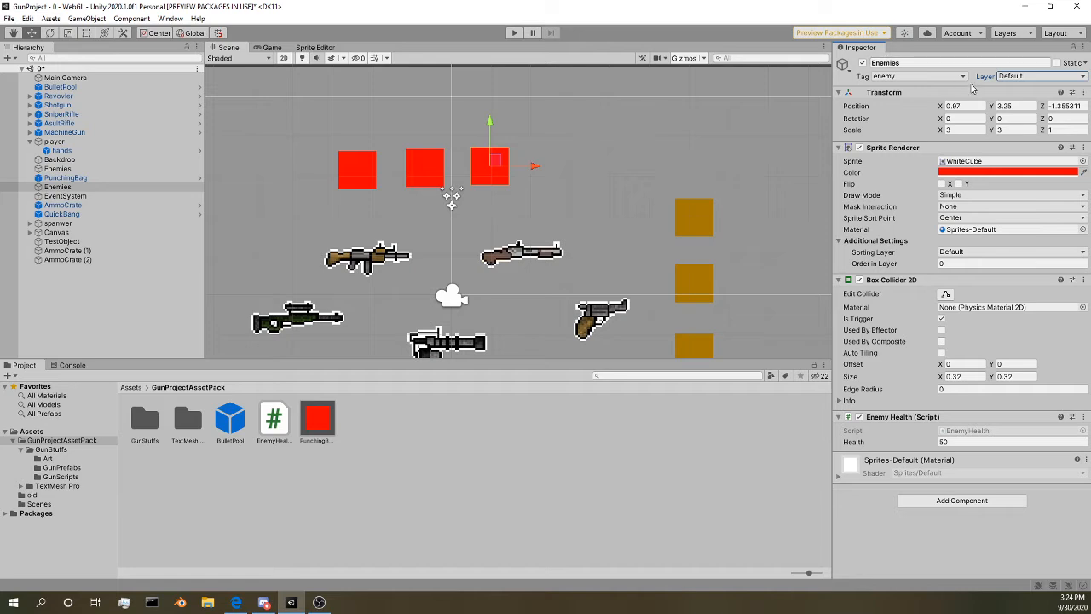
# Step: Select the middle red enemy and the leftmost PunchingBag to compare their tag, layer and Enemy Health settings
pyautogui.moveTo(430, 140); pyautogui.dragTo(486, 138, button='middle')
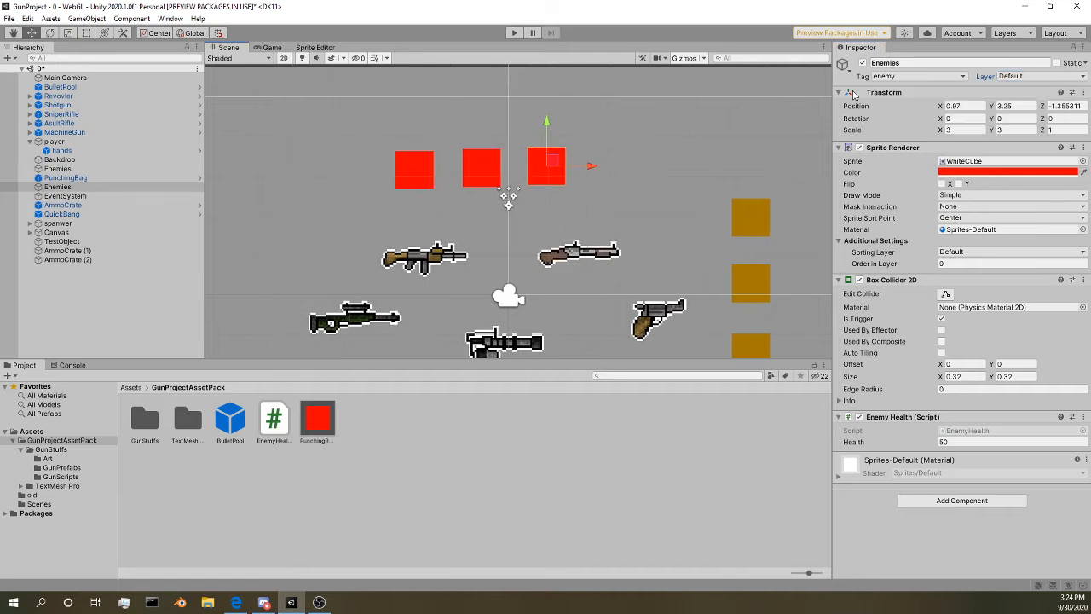
pyautogui.click(476, 174)
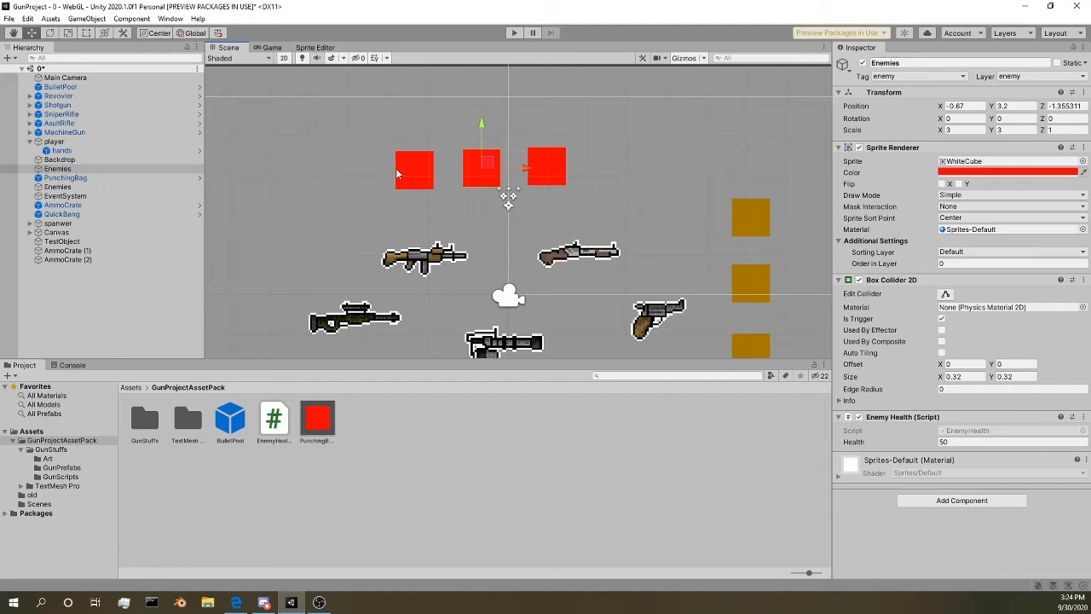
pyautogui.click(413, 174)
pyautogui.moveTo(423, 232); pyautogui.dragTo(445, 167, button='middle')
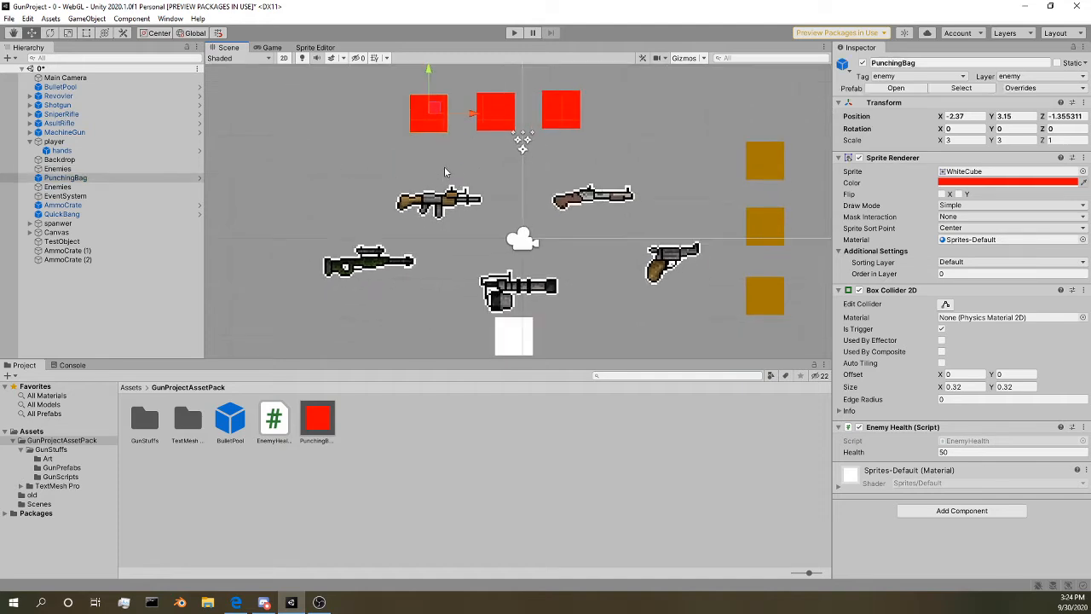
# Step: Open the GunPrefabs folder inside GunStuffs and select the sniper rifle in the scene to view its components
pyautogui.doubleClick(142, 420)
pyautogui.doubleClick(187, 418)
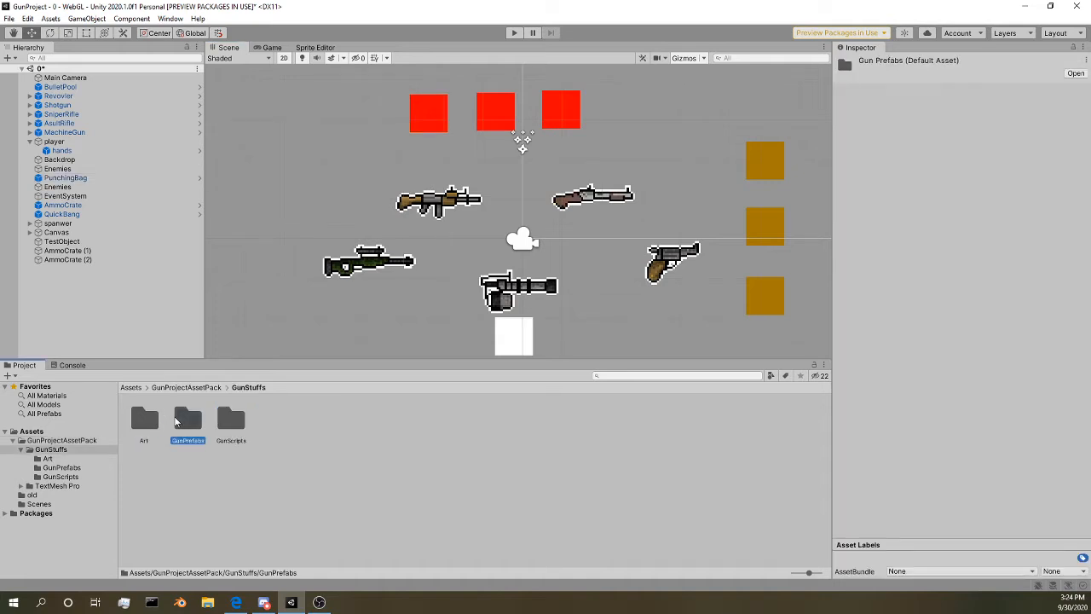
pyautogui.scroll(-3, 342, 256)
pyautogui.scroll(3, 356, 271)
pyautogui.moveTo(356, 273); pyautogui.dragTo(363, 247, button='middle')
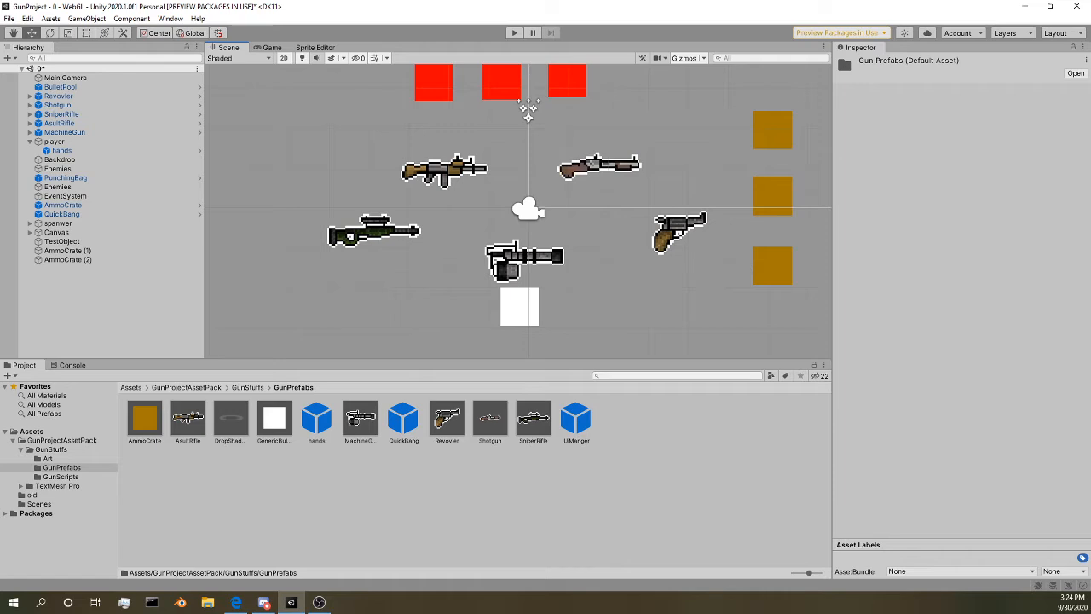
pyautogui.scroll(2, 377, 111)
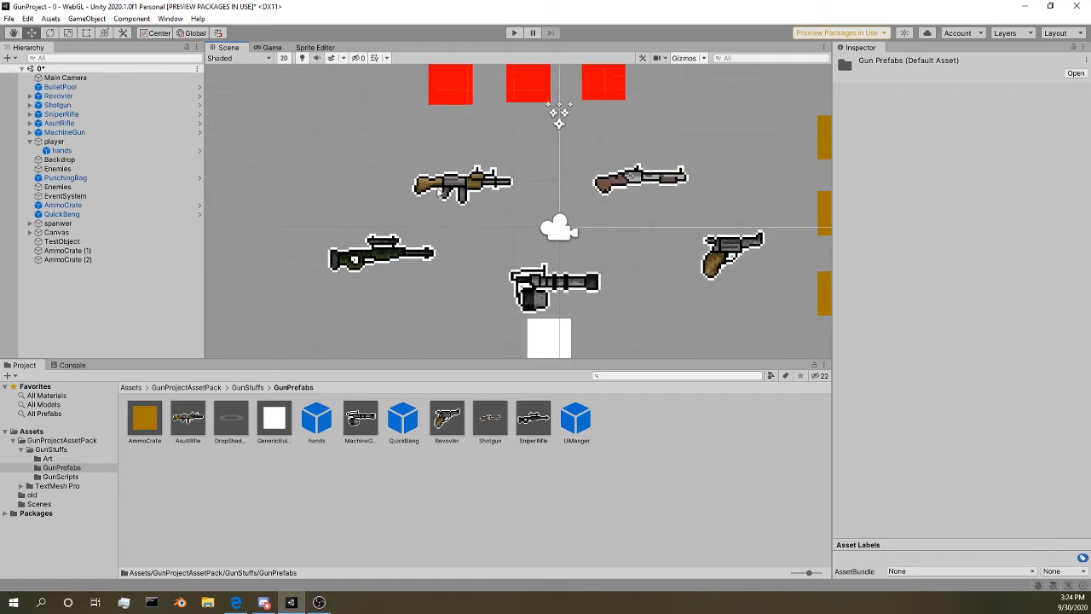
pyautogui.click(373, 262)
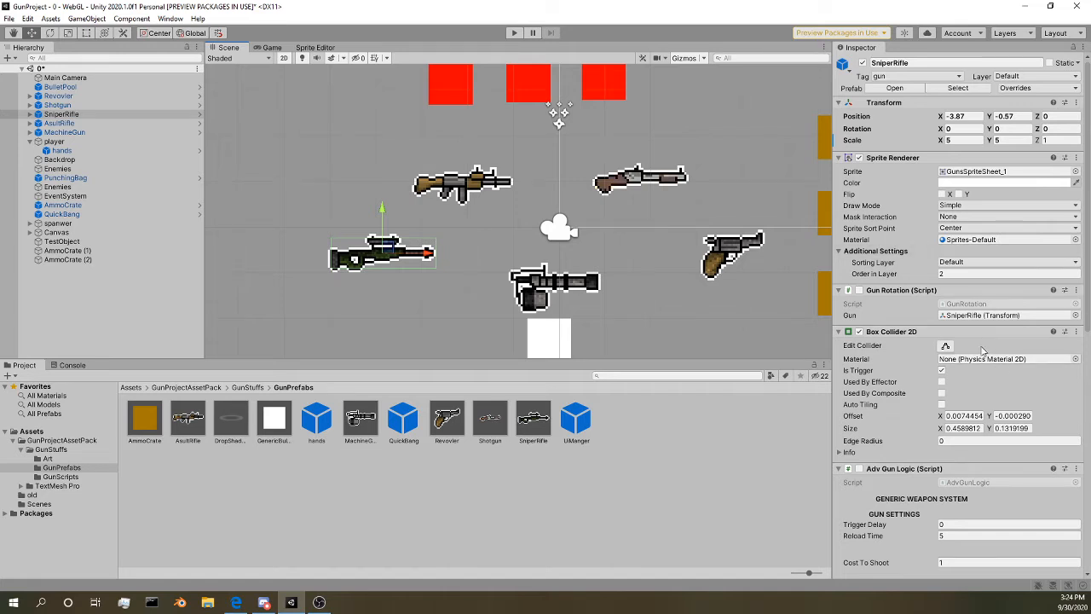
# Step: Select the assault rifle and finally the shotgun in the scene, bringing the shotgun into close view
pyautogui.moveTo(661, 249); pyautogui.dragTo(624, 233, button='middle')
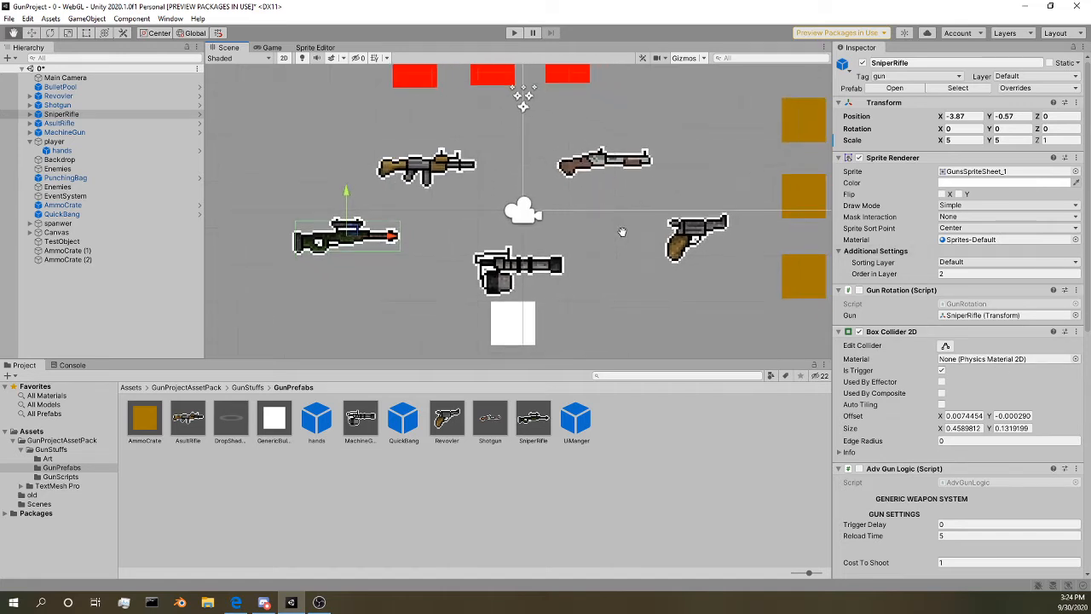
pyautogui.click(617, 158)
pyautogui.scroll(3, 438, 172)
pyautogui.click(600, 169)
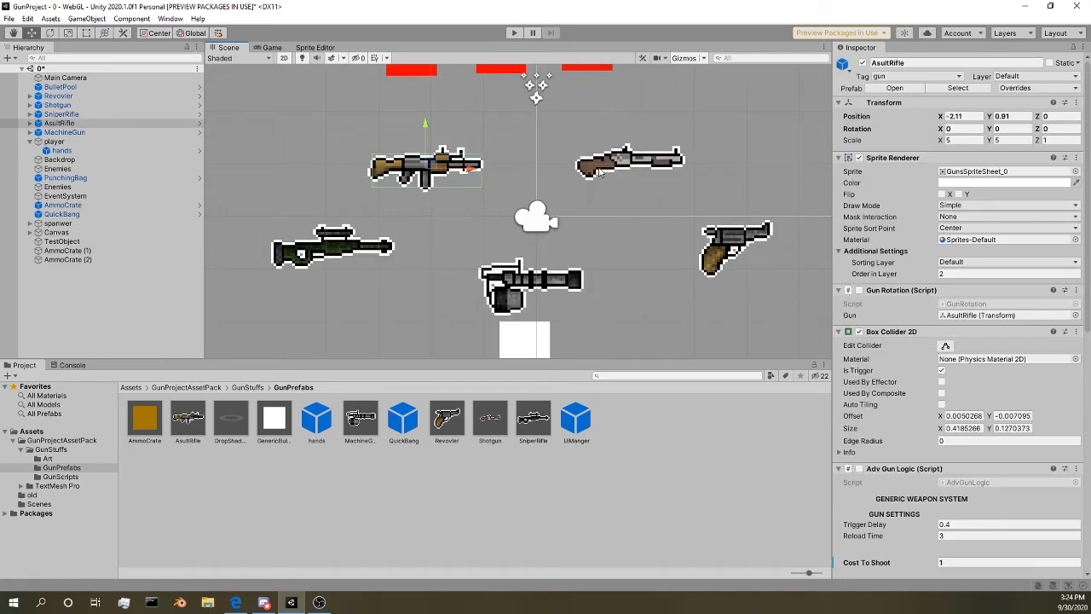
pyautogui.click(600, 170)
pyautogui.click(600, 169)
pyautogui.scroll(1, 599, 170)
pyautogui.scroll(1, 599, 170)
pyautogui.moveTo(599, 170); pyautogui.dragTo(520, 175, button='middle')
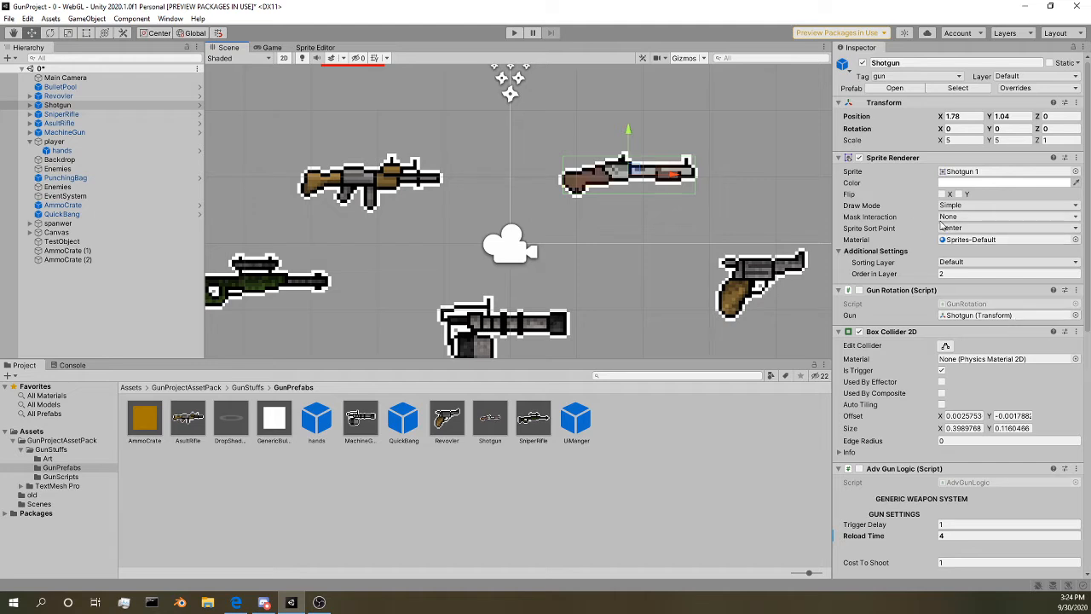
# Step: Collapse the shotgun's Box Collider 2D, Gun Rotation and Sprite Renderer components to expose its Adv Gun Logic settings
pyautogui.scroll(-3, 881, 310)
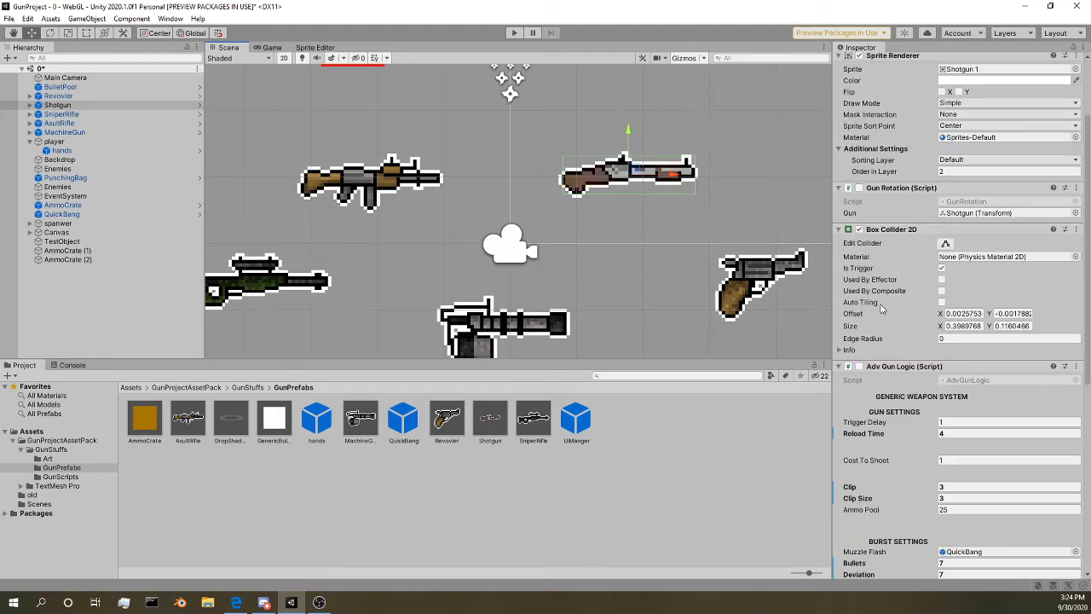
pyautogui.click(838, 231)
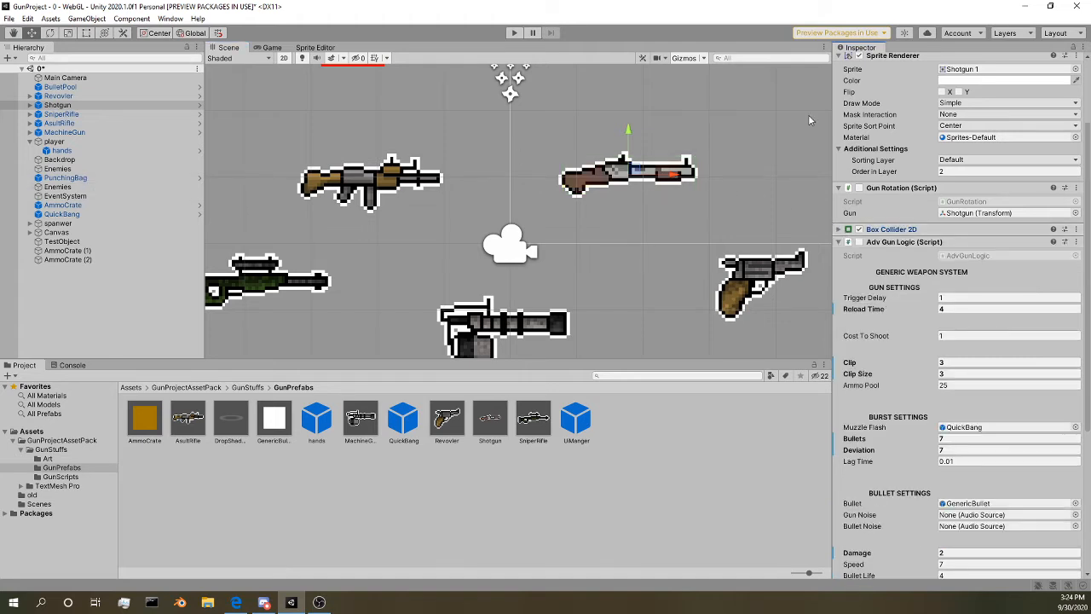
pyautogui.click(838, 188)
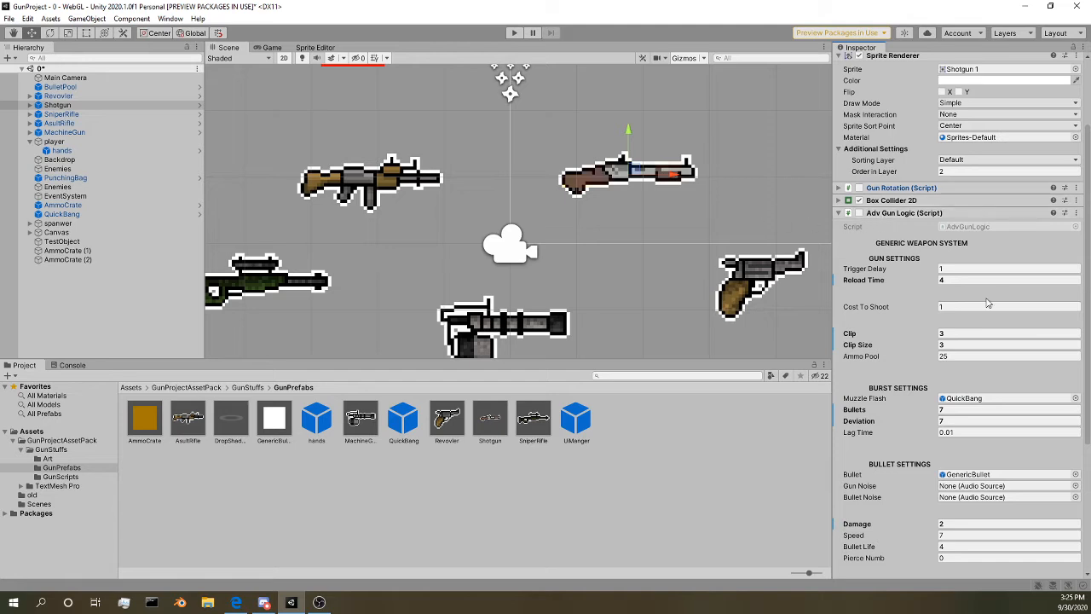
pyautogui.scroll(3, 964, 266)
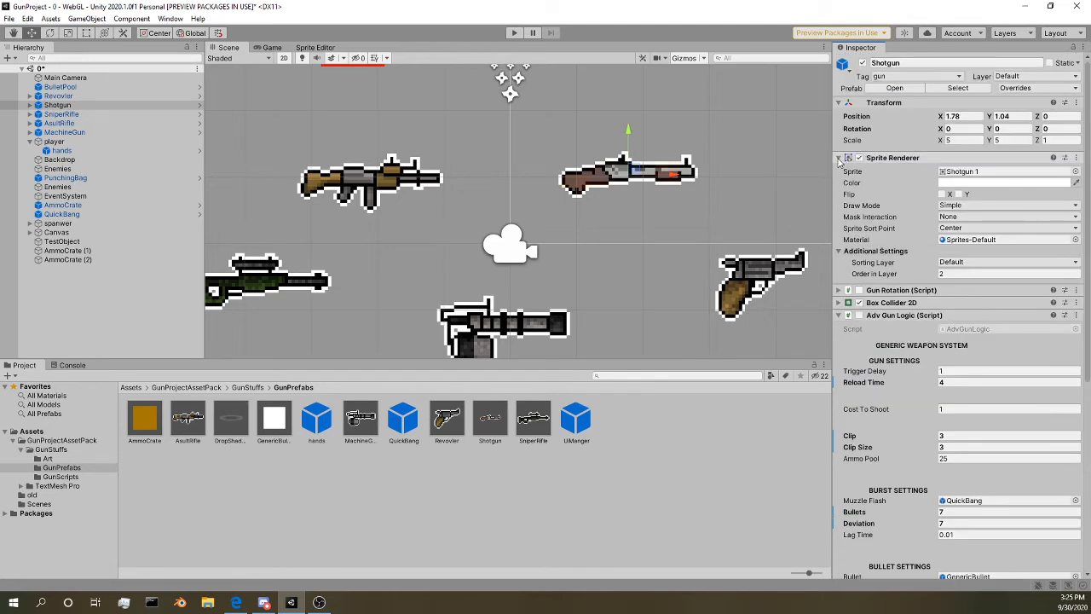
pyautogui.click(839, 160)
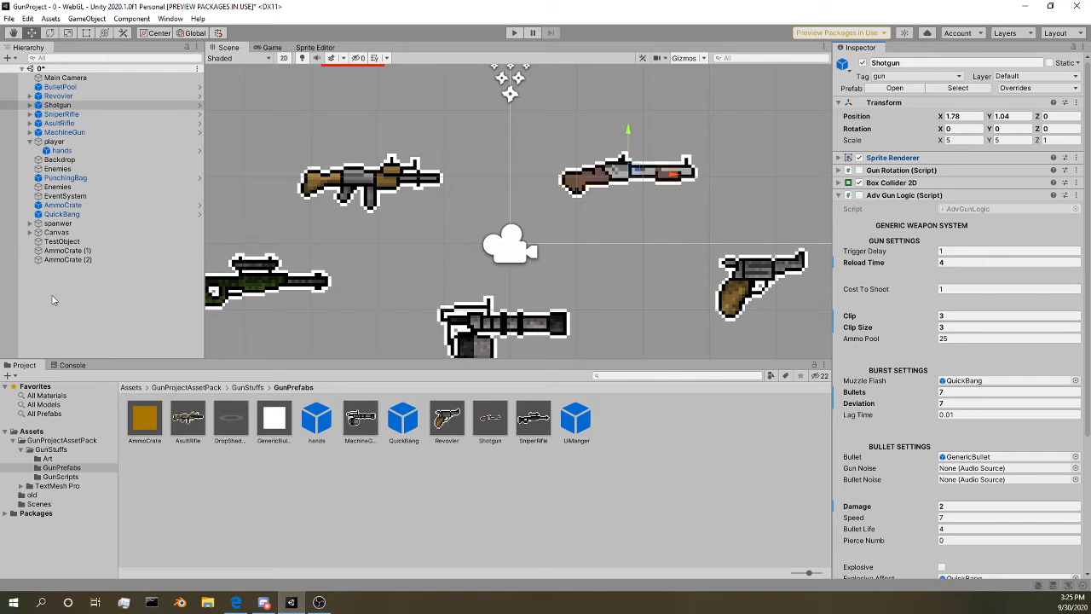
# Step: Switch to the Game view and start play mode
pyautogui.moveTo(488, 220); pyautogui.dragTo(386, 250, button='middle')
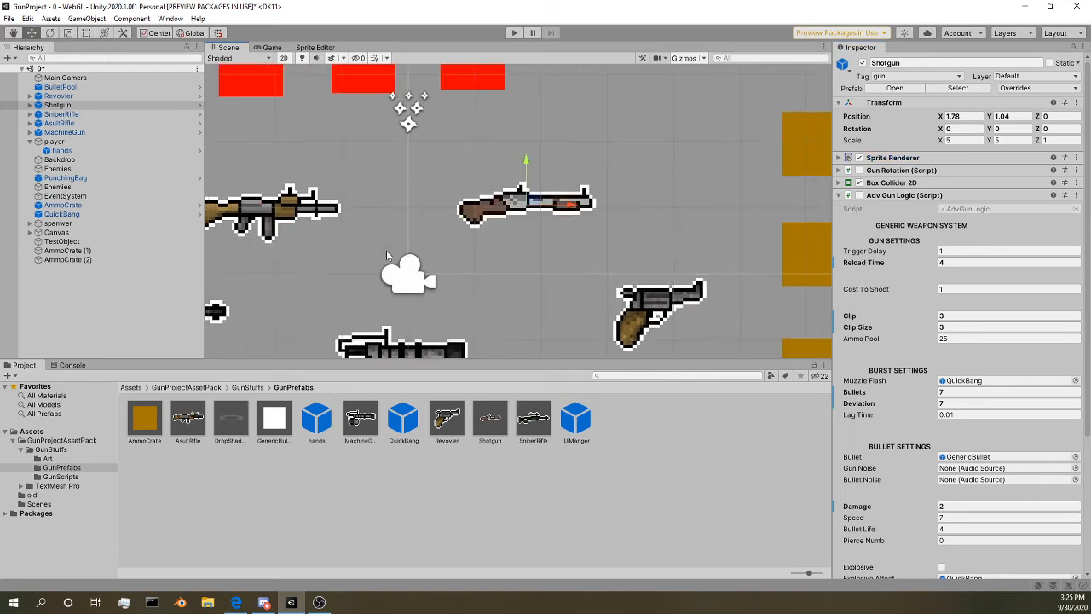
pyautogui.click(270, 46)
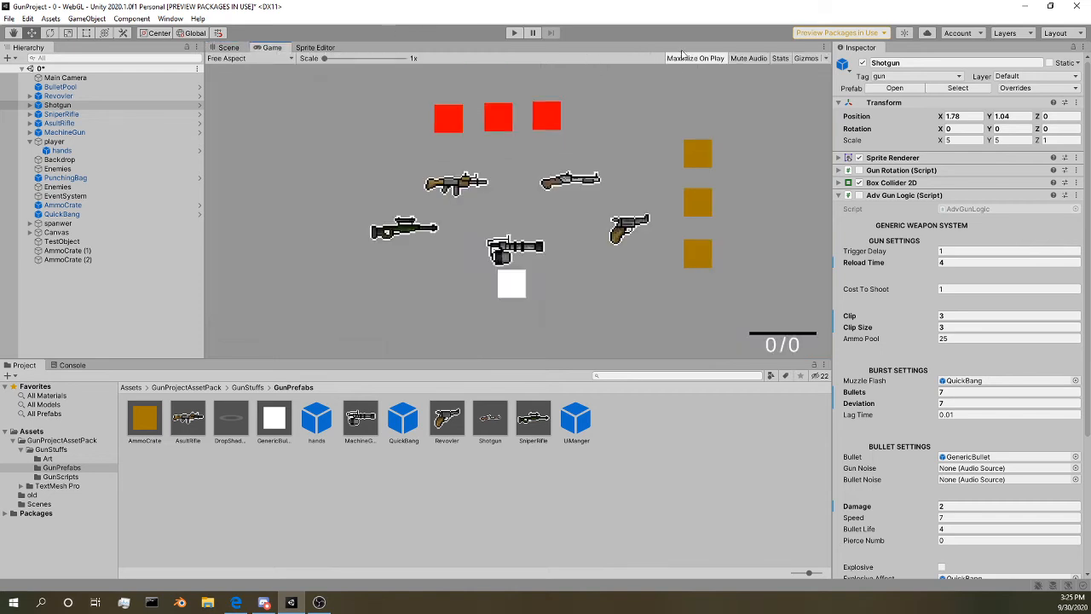
pyautogui.click(515, 32)
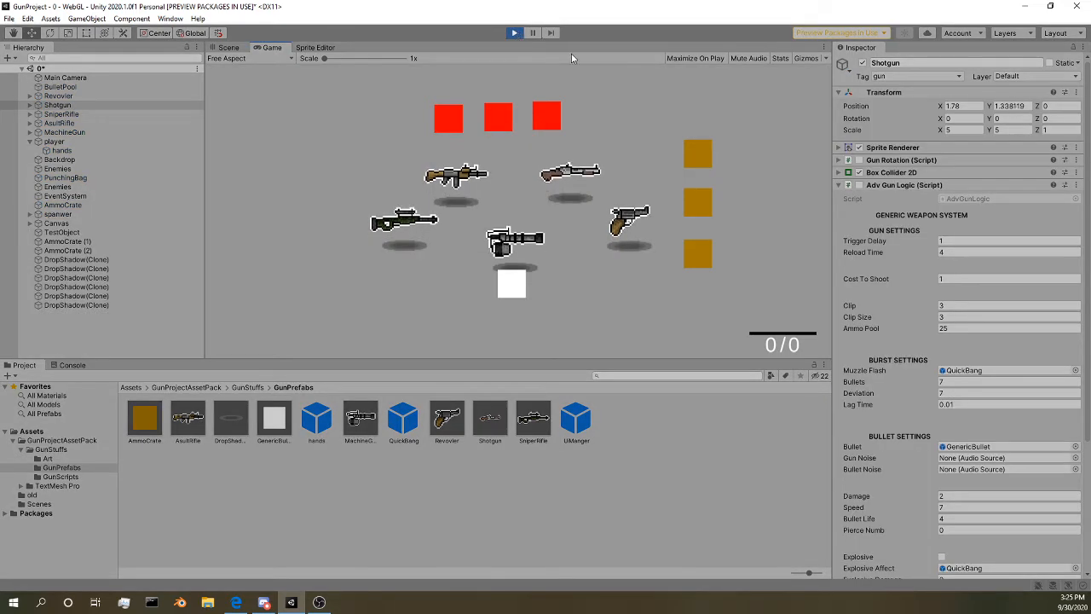
# Step: Move the player up to the shotgun and pick it up
pyautogui.press('w')
pyautogui.press('d')
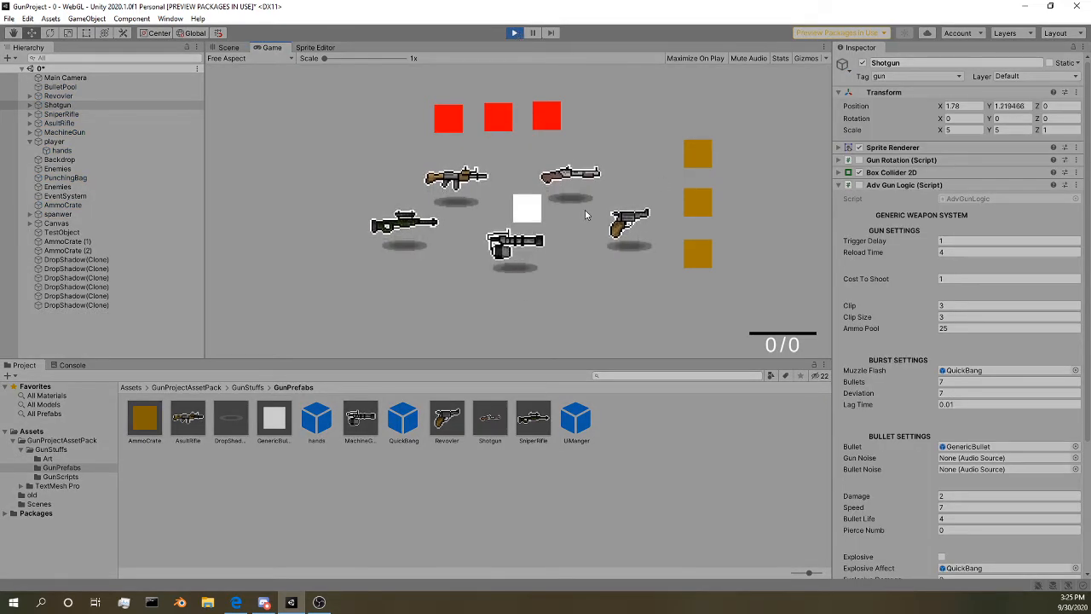
pyautogui.press('w')
pyautogui.press('d')
pyautogui.press('s')
pyautogui.press('a')
pyautogui.press('w')
pyautogui.press('d')
pyautogui.press('s')
pyautogui.press('a')
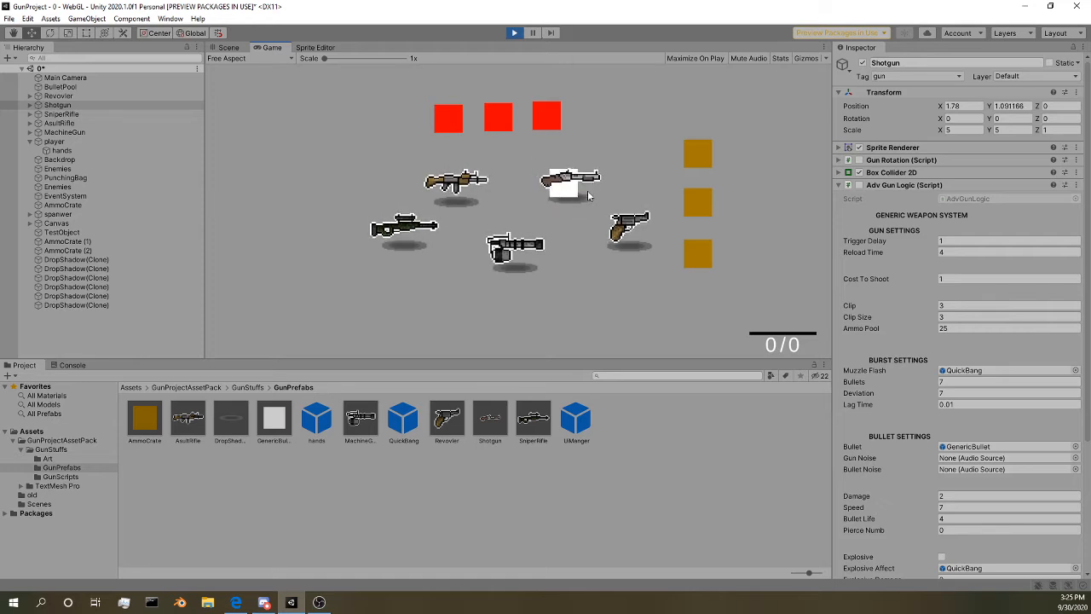
pyautogui.press('e')
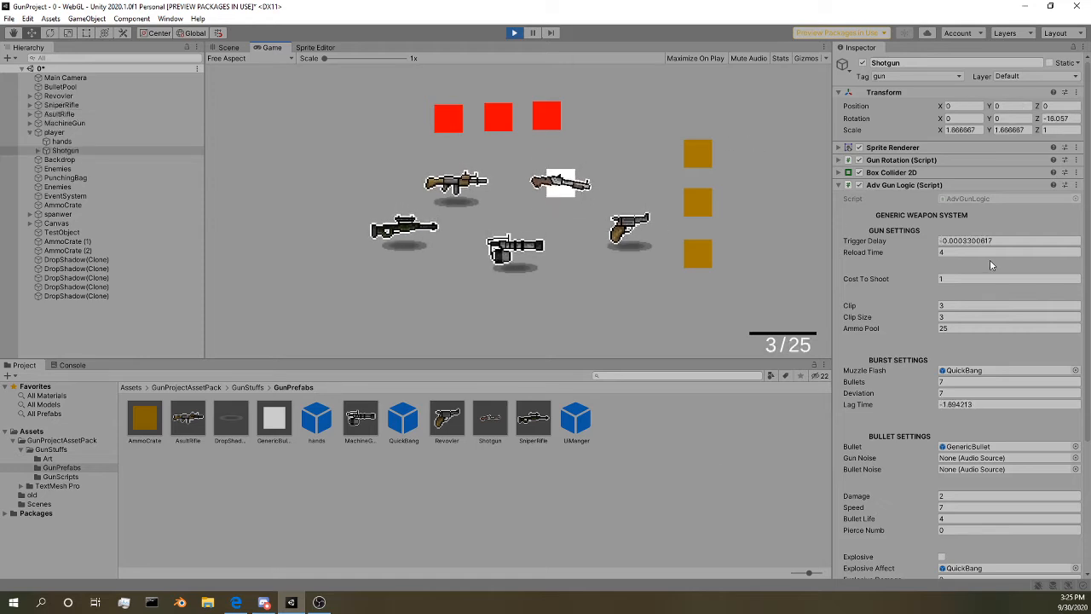
# Step: Fire the shotgun repeatedly through its reloads while examining its live clip, ammo pool, burst and bullet settings
pyautogui.click(620, 141)
pyautogui.click(626, 145)
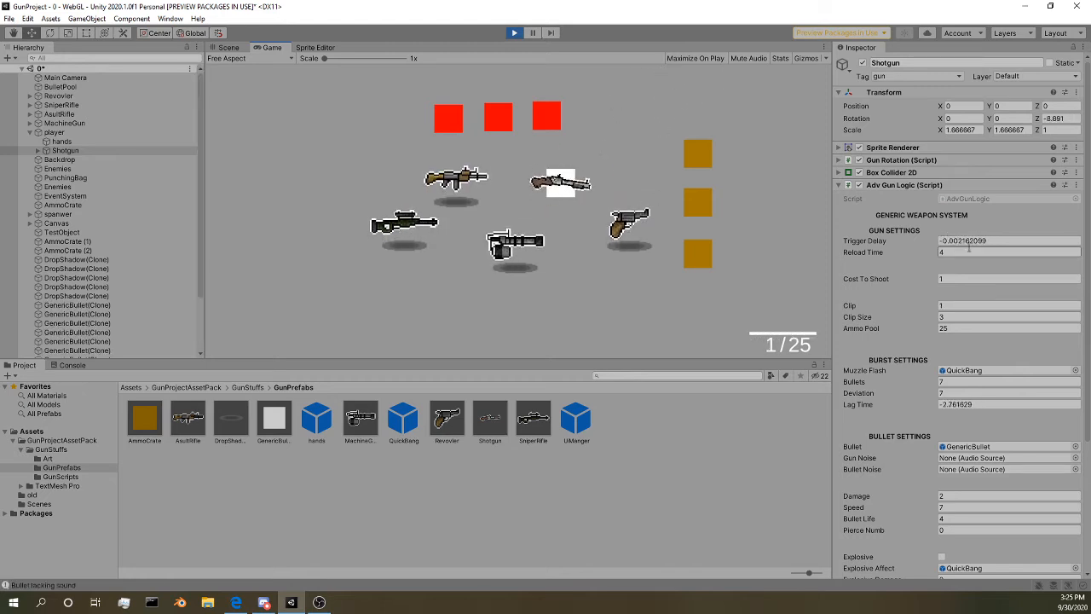
pyautogui.click(642, 138)
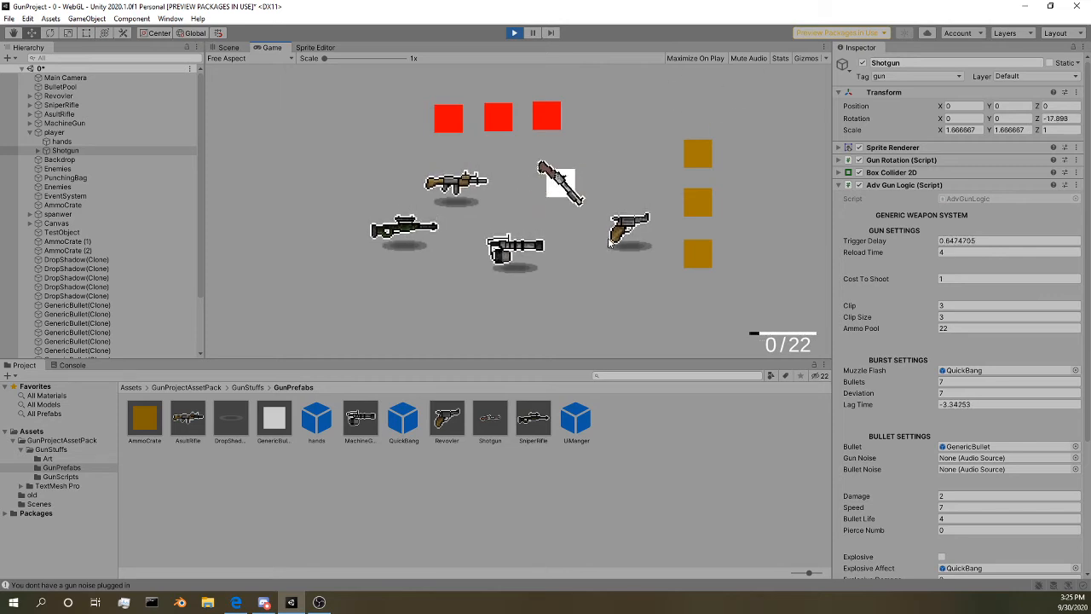
pyautogui.click(600, 173)
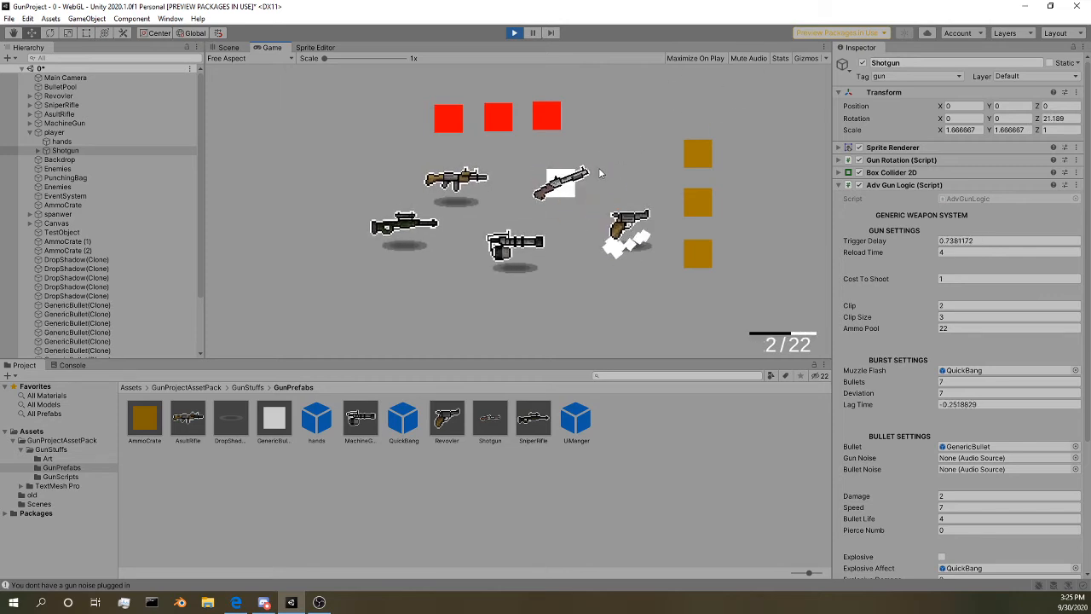
pyautogui.click(619, 145)
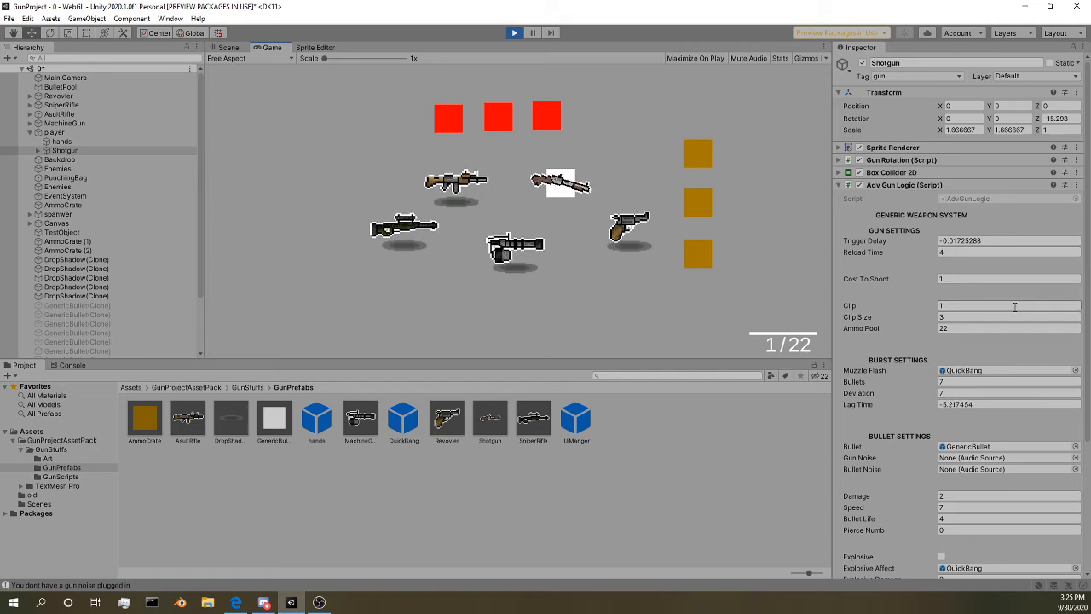
pyautogui.click(624, 135)
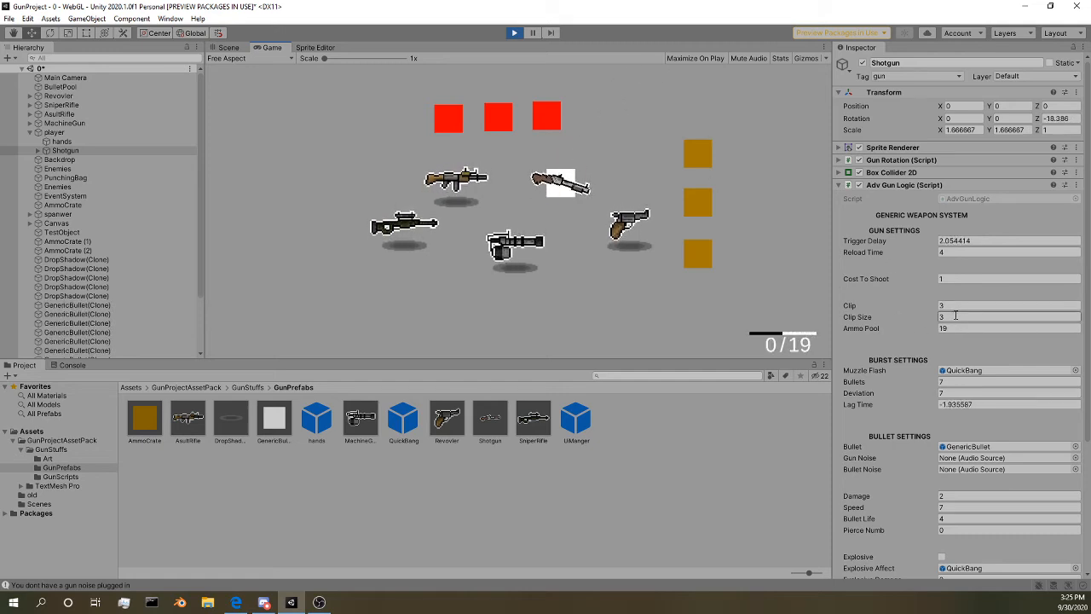
pyautogui.scroll(-5, 926, 245)
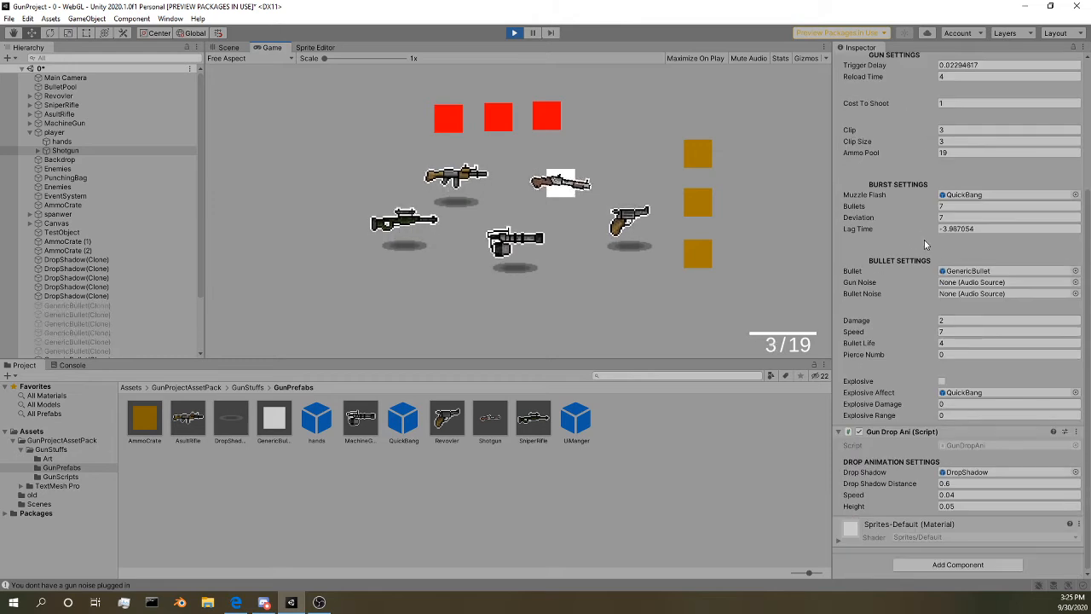
# Step: Drop the shotgun and move the player down to pick up the machine gun
pyautogui.press('q')
pyautogui.press('s')
pyautogui.press('a')
pyautogui.press('e')
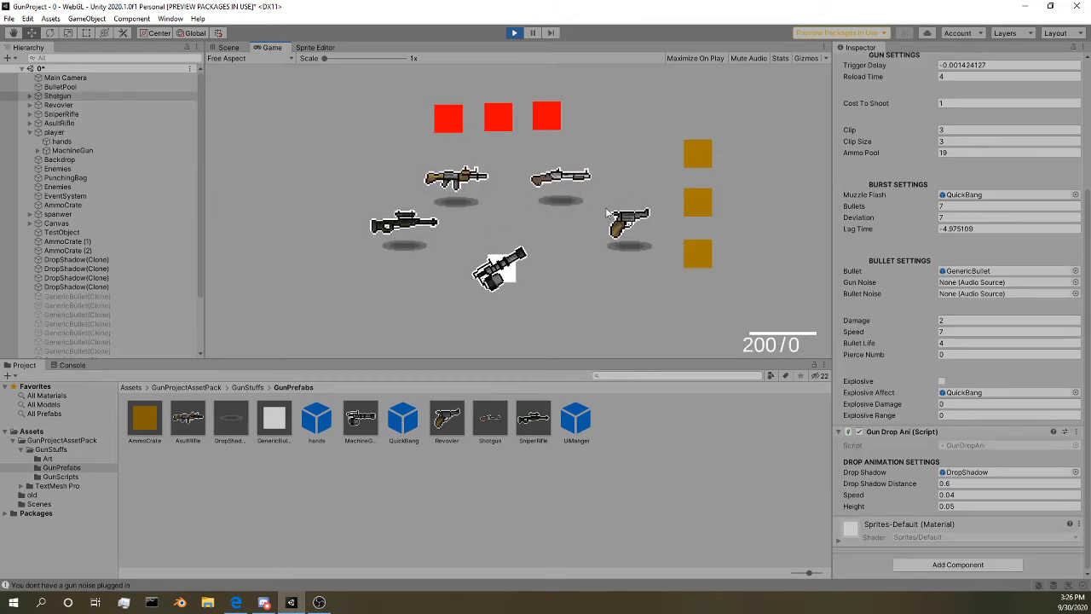
# Step: Drop the machine gun and move the player up past the sniper rifle to pick up the assault rifle
pyautogui.press('q')
pyautogui.press('a')
pyautogui.press('w')
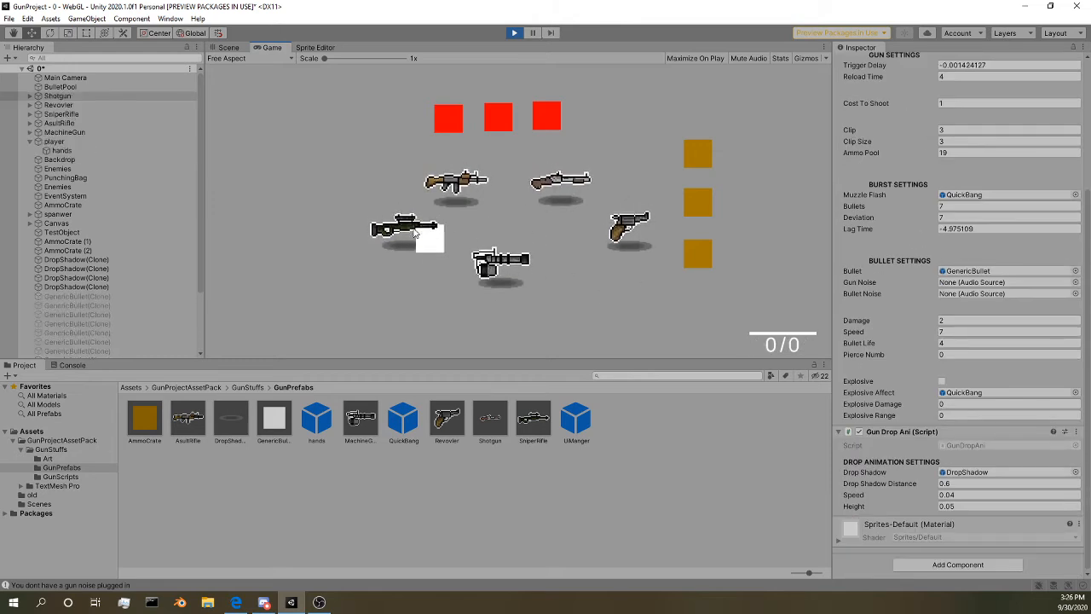
pyautogui.press('w')
pyautogui.press('e')
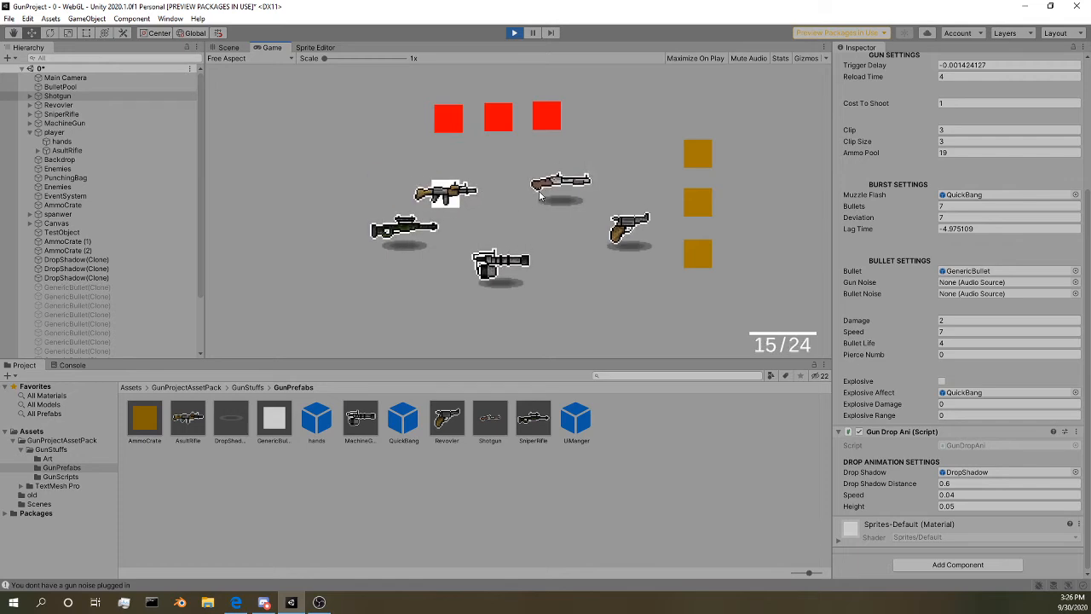
# Step: Drop the assault rifle and move the player across to pick up the shotgun
pyautogui.press('q')
pyautogui.press('d')
pyautogui.press('e')
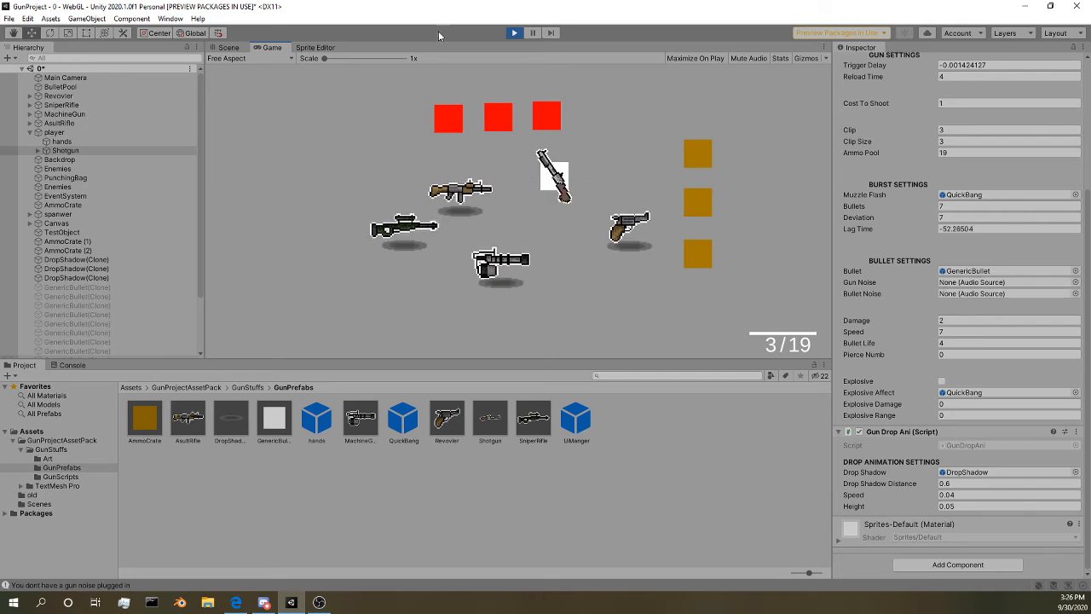
# Step: Stop play mode, review the shotgun's saved gun settings and return to the Scene view
pyautogui.click(513, 33)
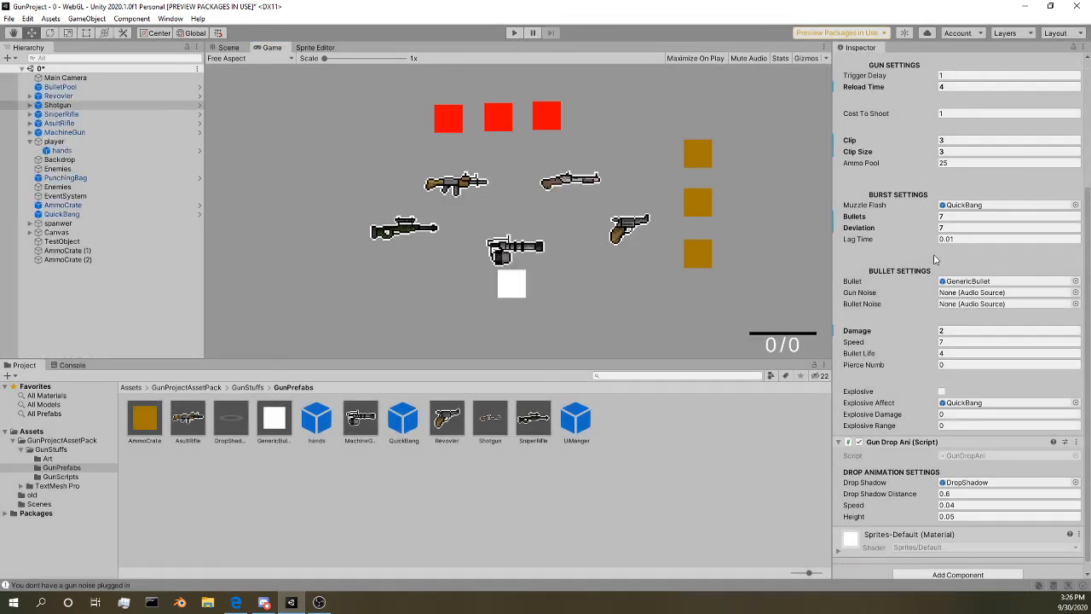
pyautogui.scroll(5, 936, 259)
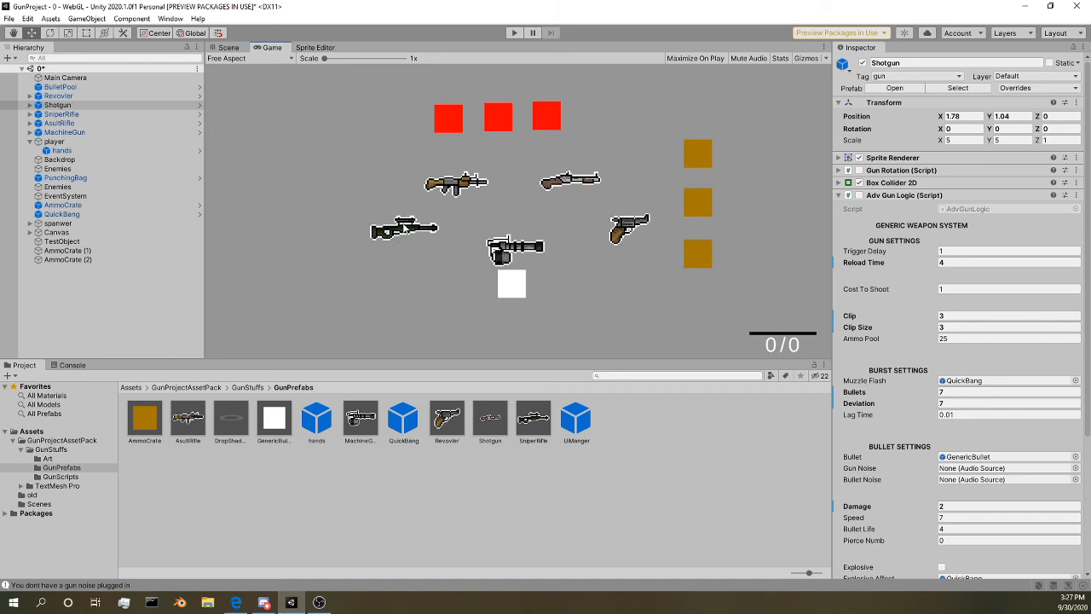
pyautogui.click(226, 47)
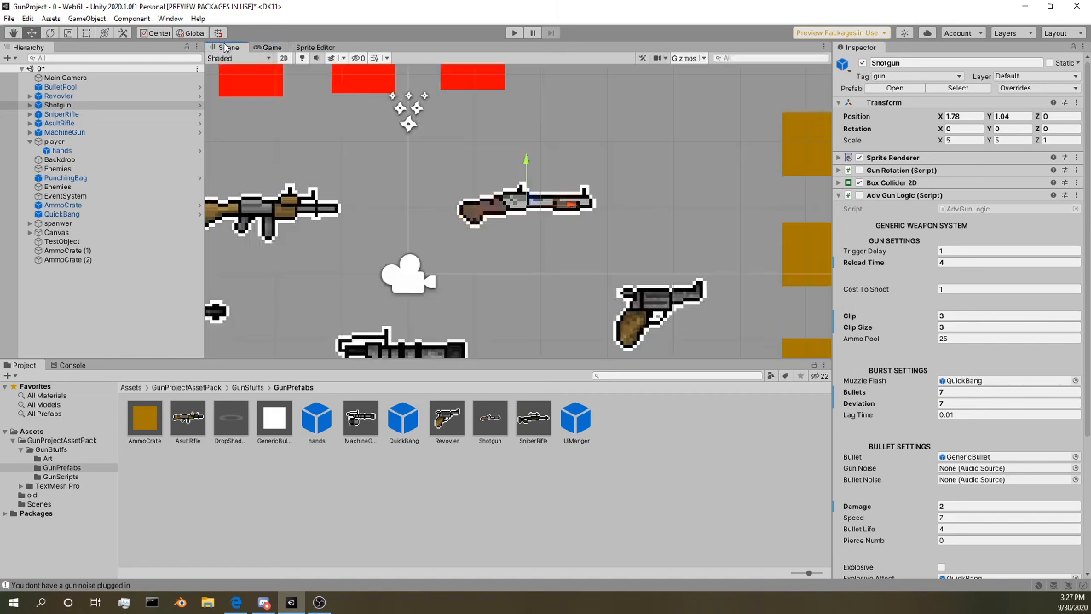
# Step: Select the sniper rifle in the scene and examine its gun, burst and bullet settings
pyautogui.moveTo(511, 243); pyautogui.dragTo(663, 177, button='middle')
pyautogui.click(270, 263)
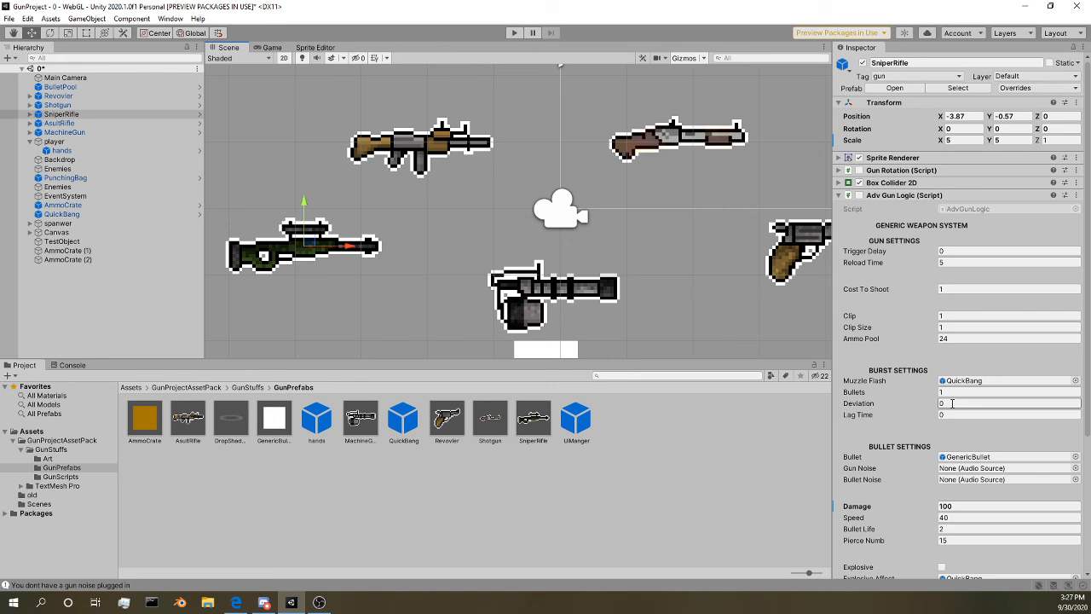
pyautogui.scroll(-3, 489, 215)
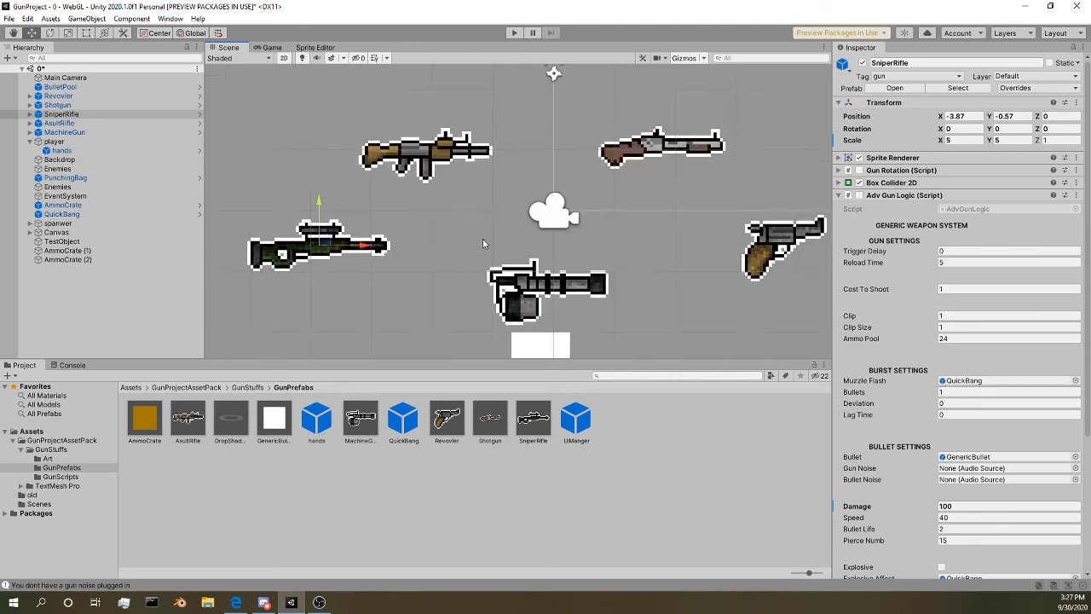
# Step: Inspect the GenericBullet prefab's components, collapsing its Circle Collider 2D and checking the Rigidbody 2D settings
pyautogui.click(275, 418)
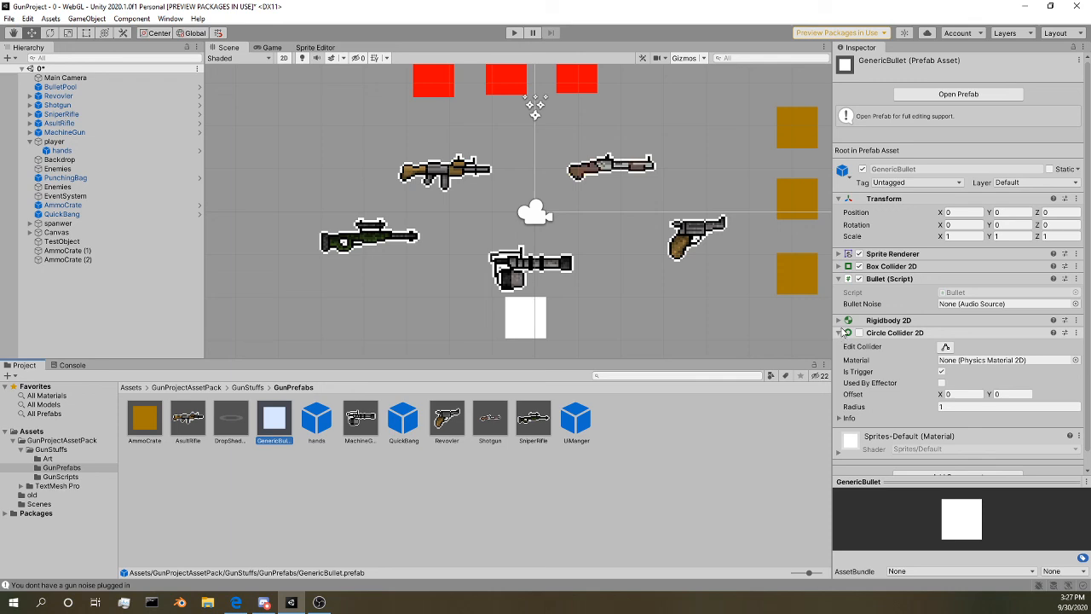
pyautogui.click(839, 333)
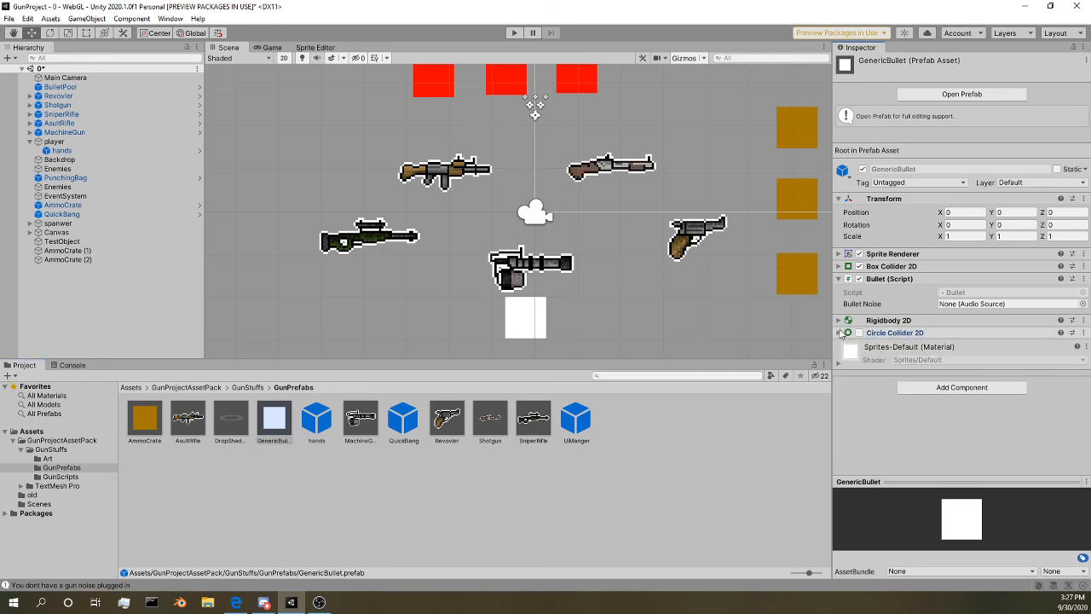
pyautogui.click(838, 319)
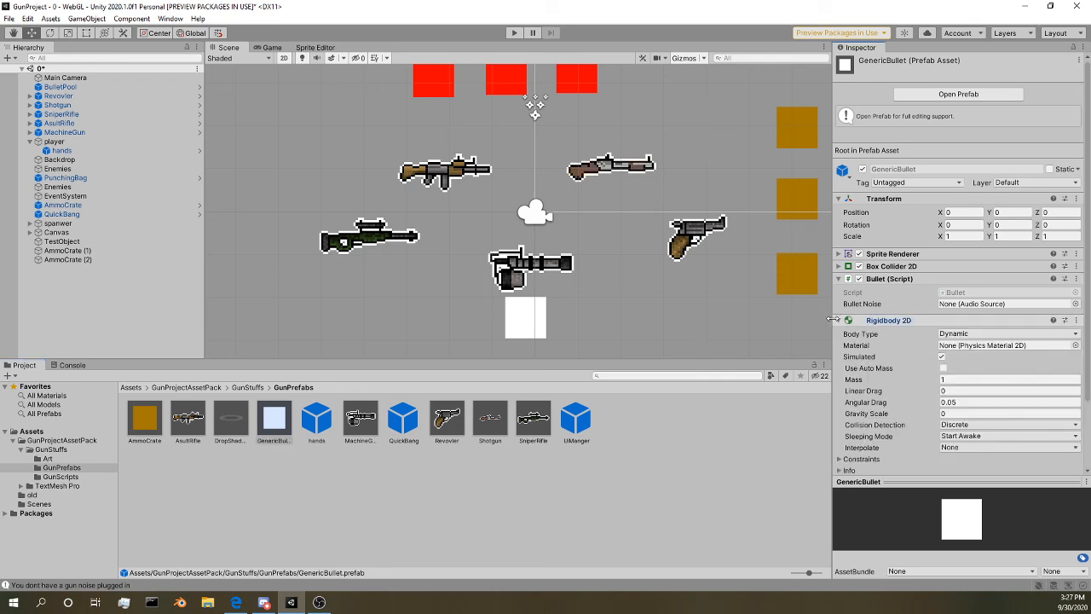
pyautogui.click(838, 320)
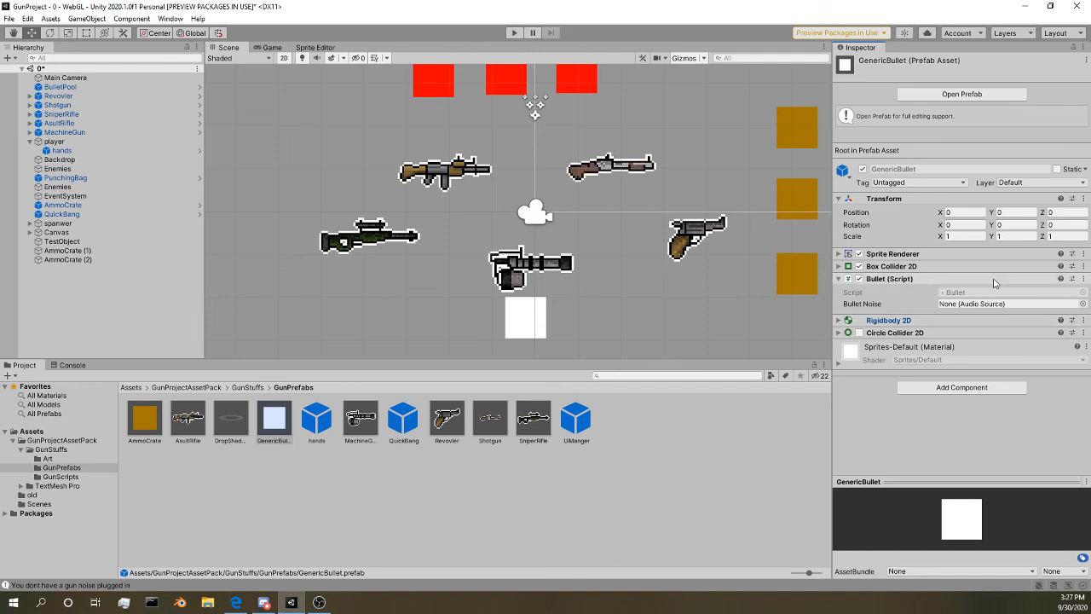